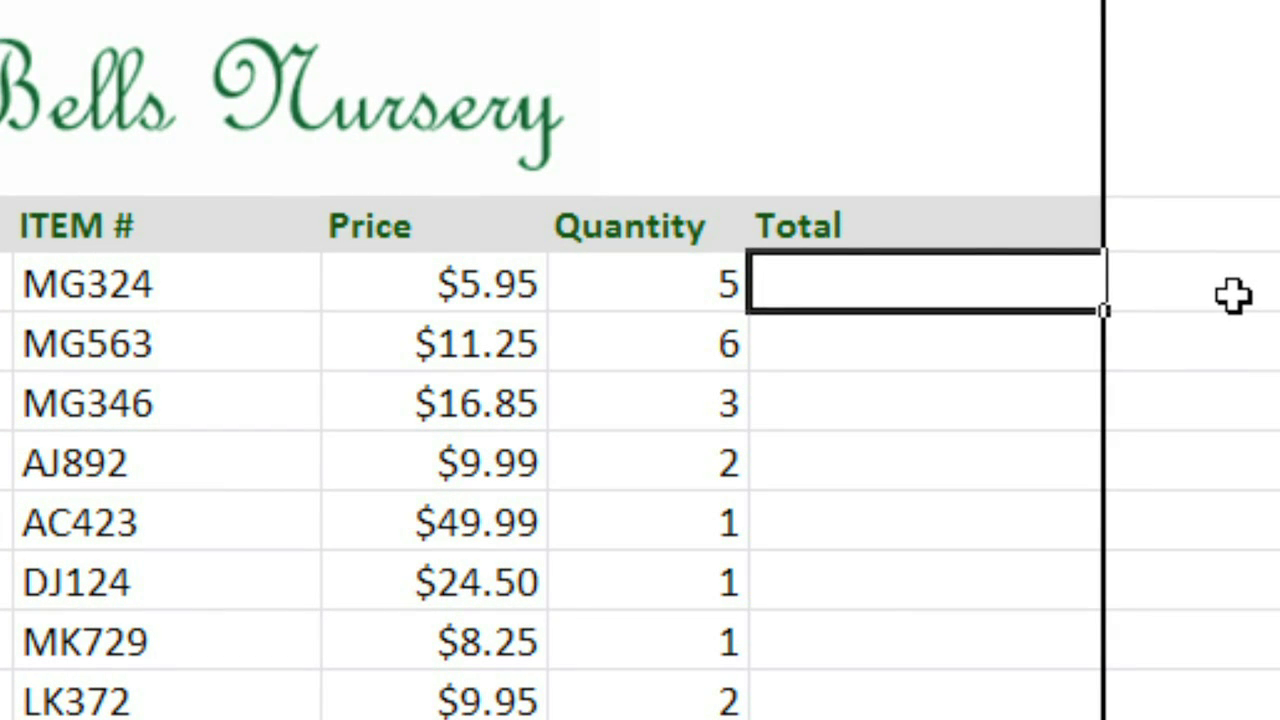
# Enter =D4*E4 as the total for item MG324 and fill the formula down the Total column for the other items
pyautogui.click(466, 279)
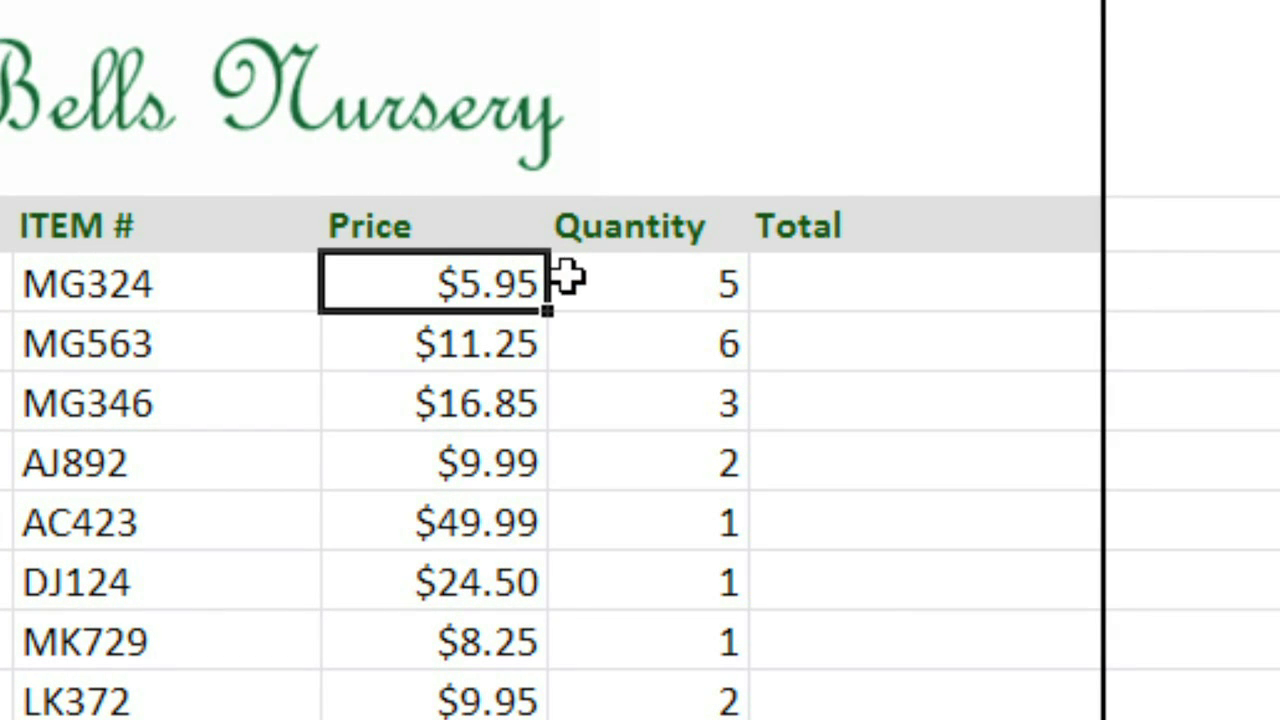
pyautogui.click(608, 283)
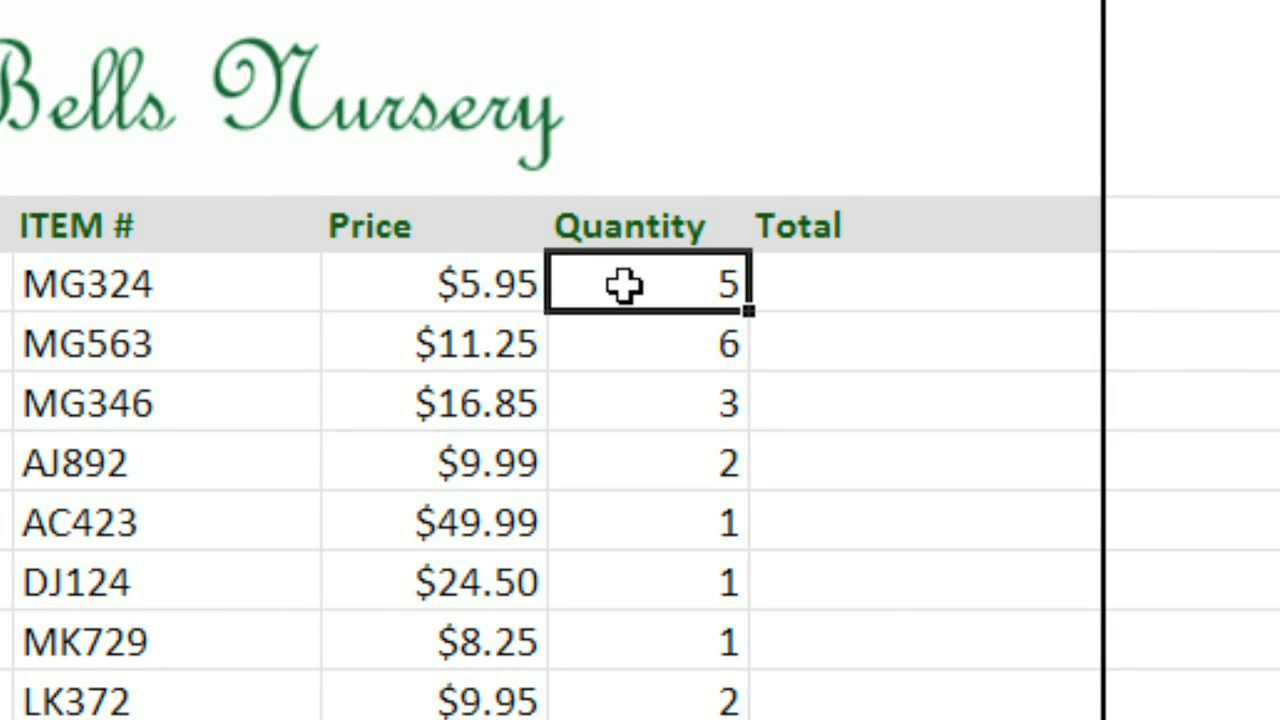
pyautogui.click(845, 286)
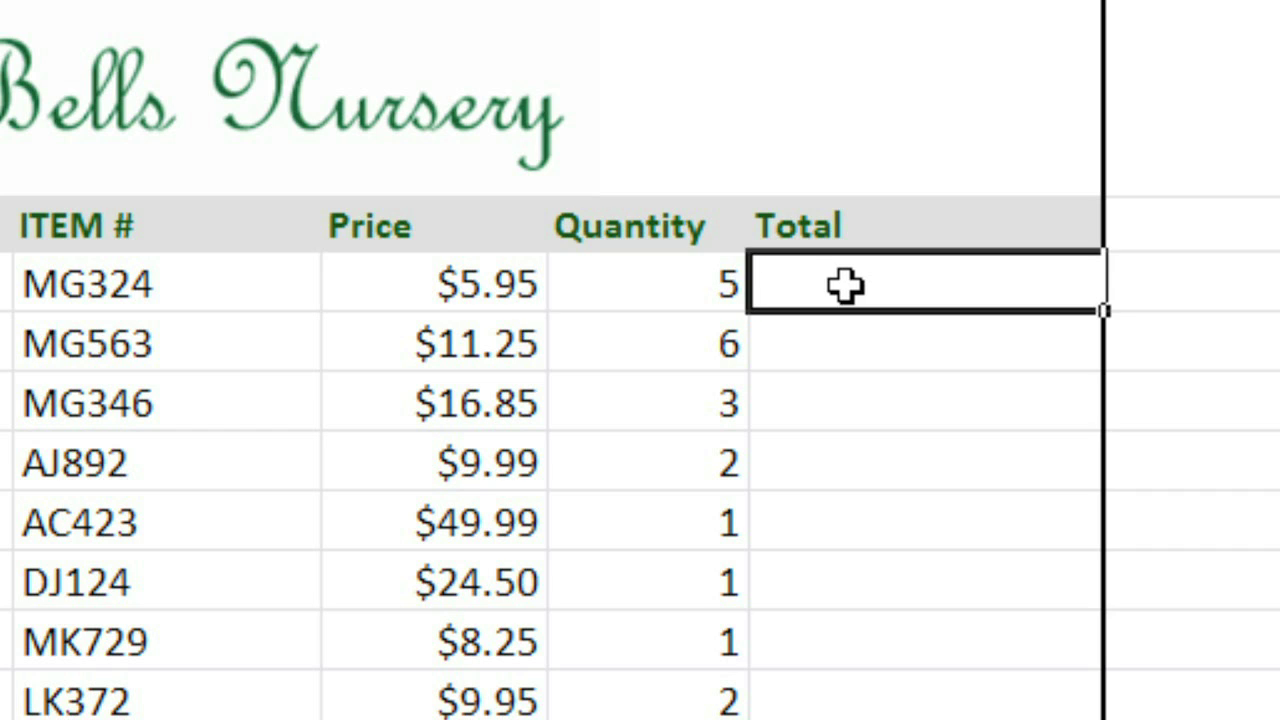
pyautogui.write('=')
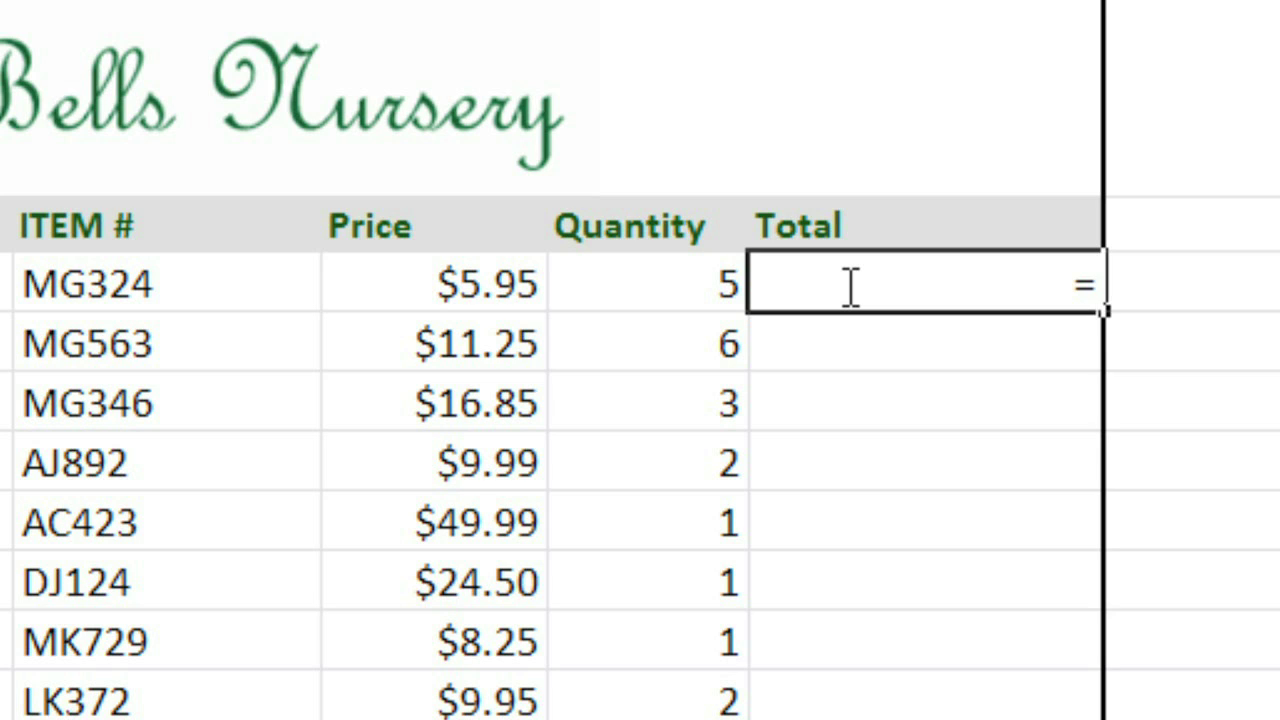
pyautogui.click(458, 285)
pyautogui.write('*')
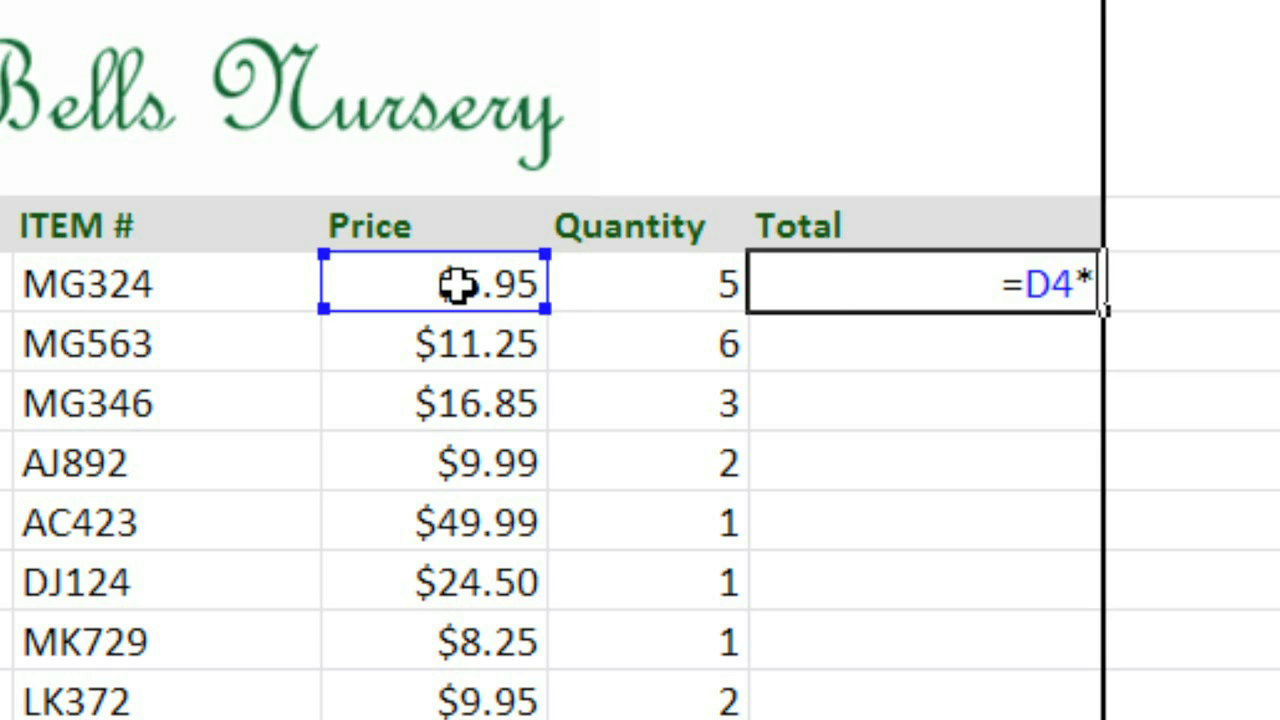
pyautogui.click(623, 287)
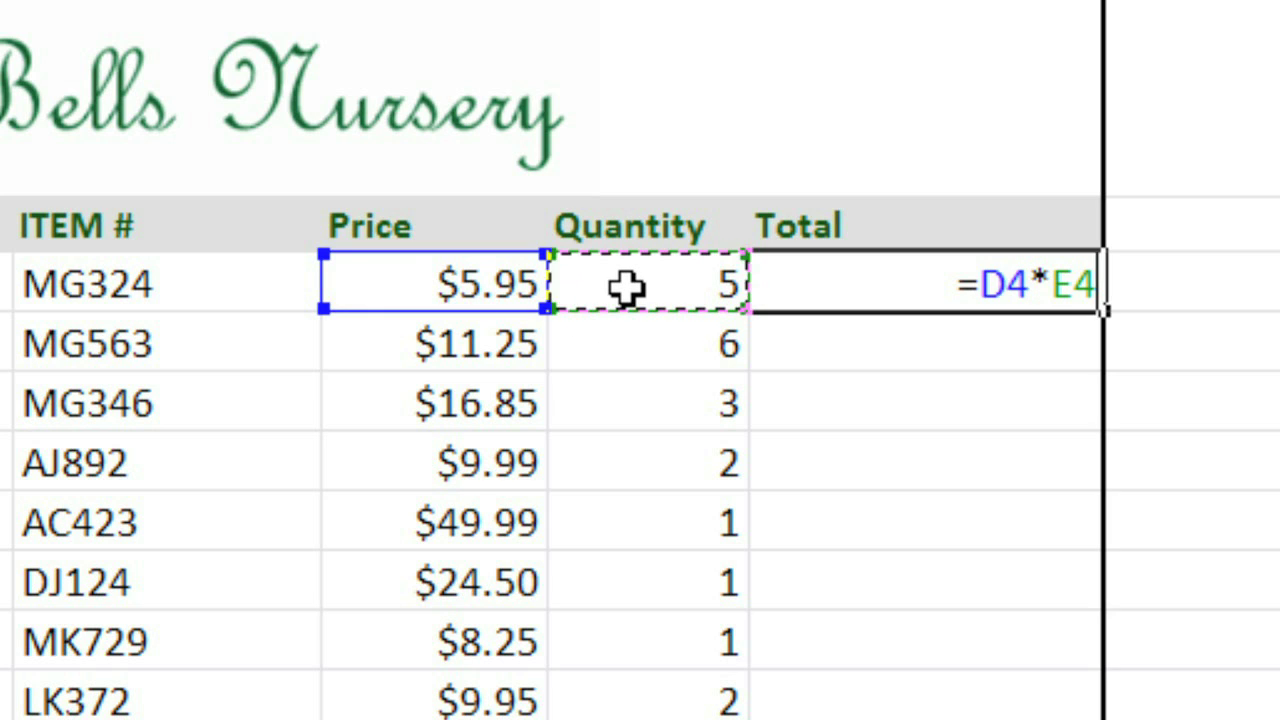
pyautogui.press('Return')
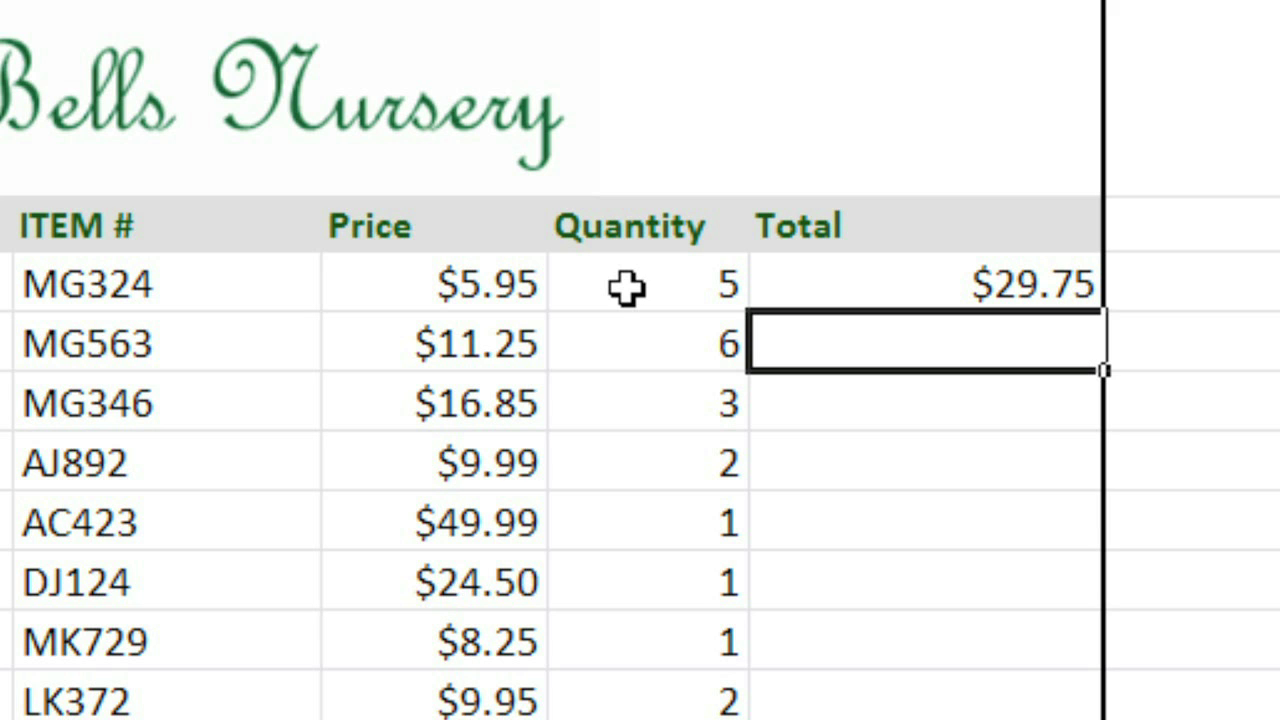
pyautogui.click(1085, 290)
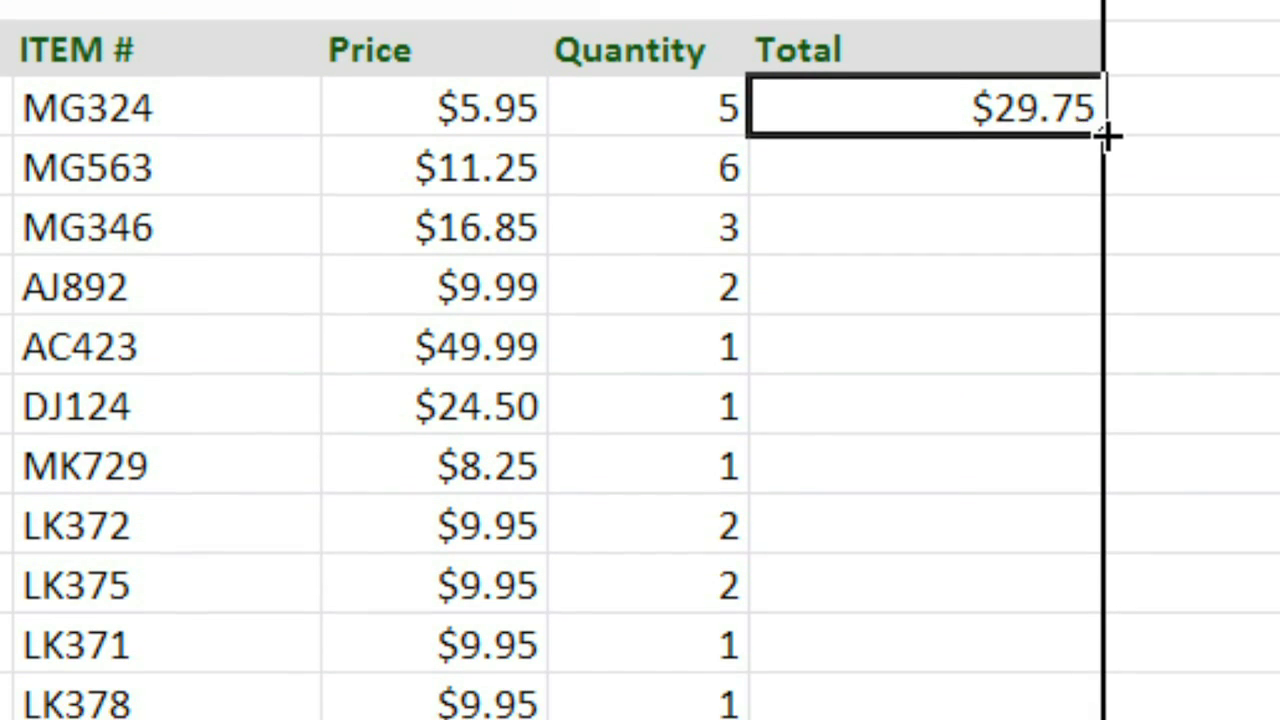
pyautogui.moveTo(1105, 135); pyautogui.dragTo(1080, 708)
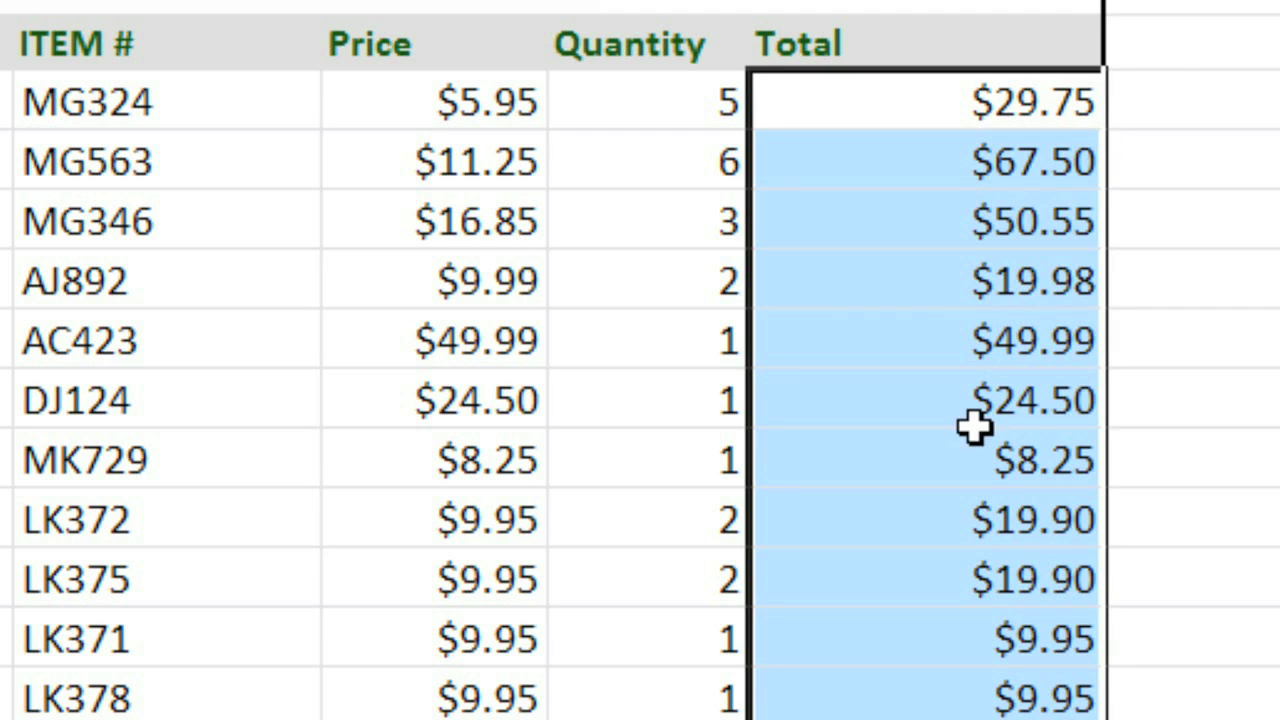
# Inspect the copied formulas in the Total cells for items AJ892, AC423 and DJ124
pyautogui.click(937, 260)
pyautogui.doubleClick(922, 272)
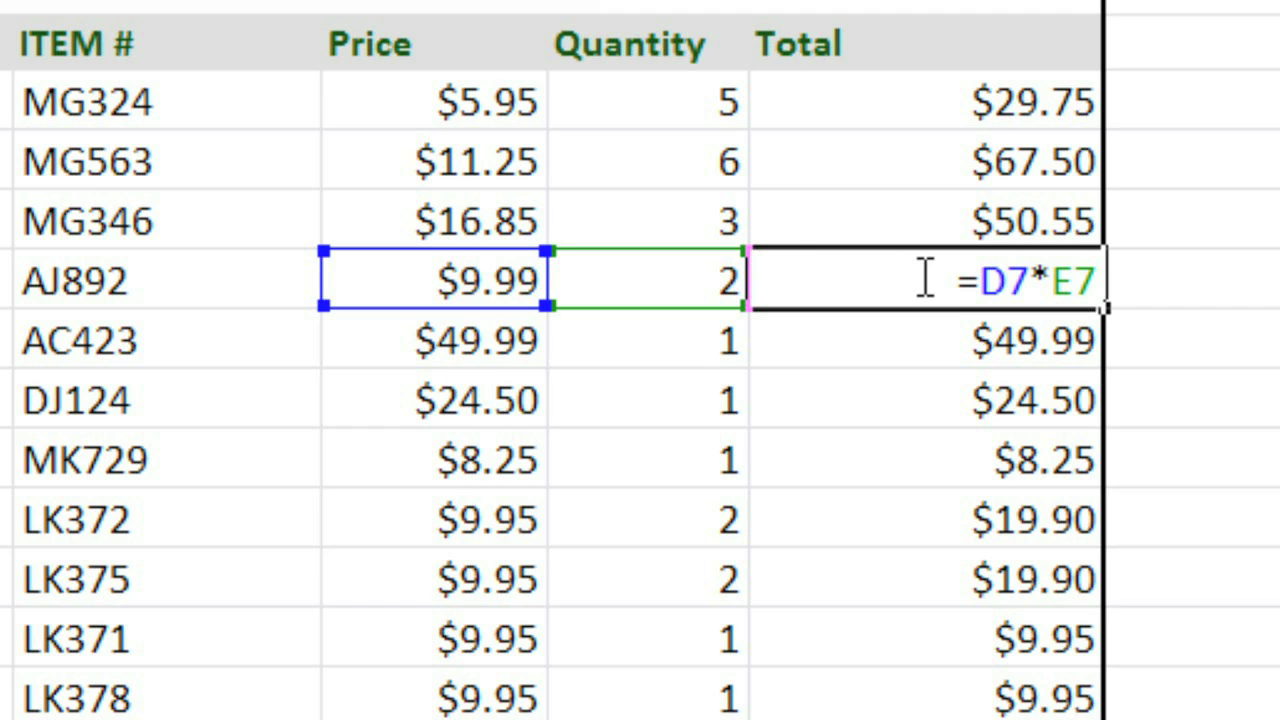
pyautogui.press('Escape')
pyautogui.doubleClick(945, 336)
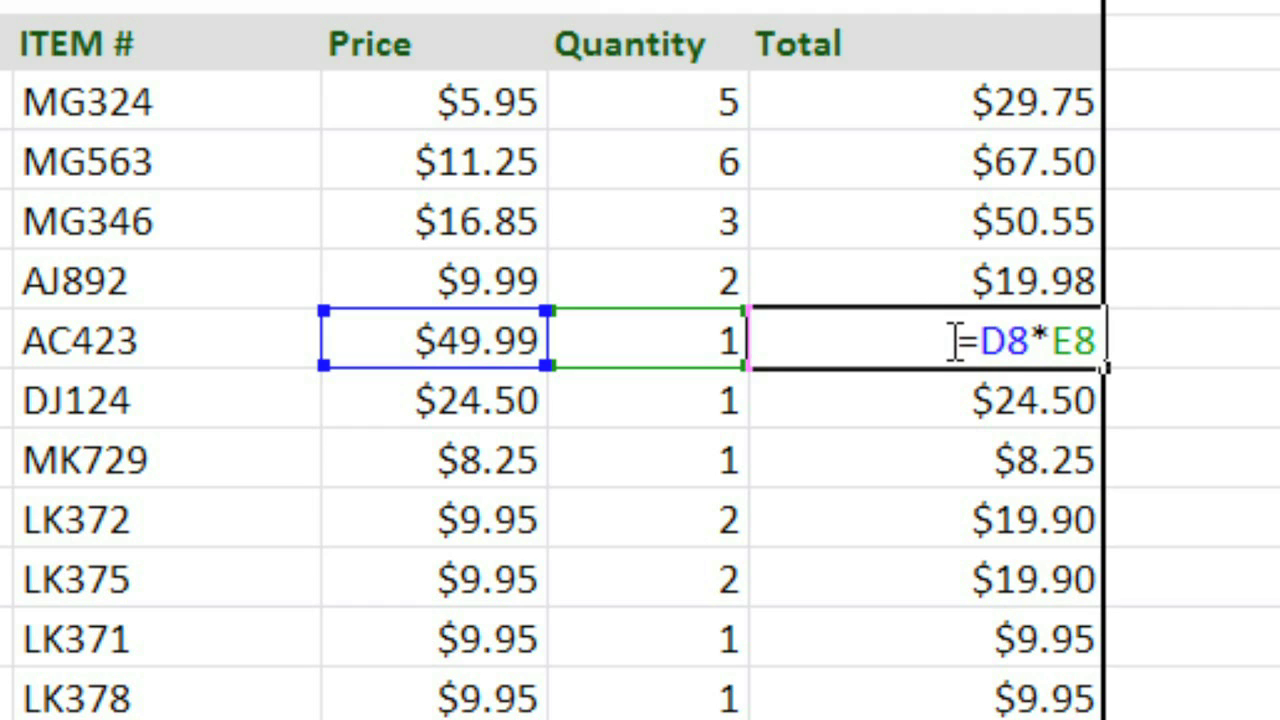
pyautogui.press('Escape')
pyautogui.doubleClick(952, 398)
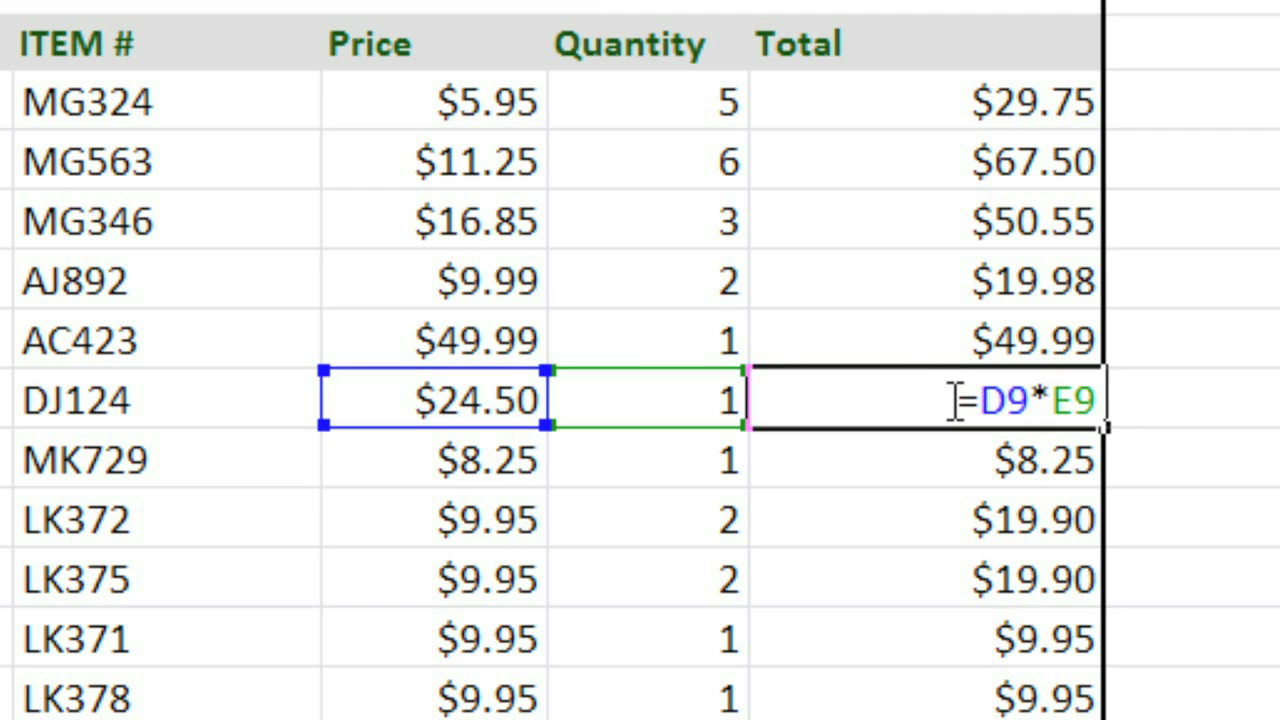
pyautogui.press('Escape')
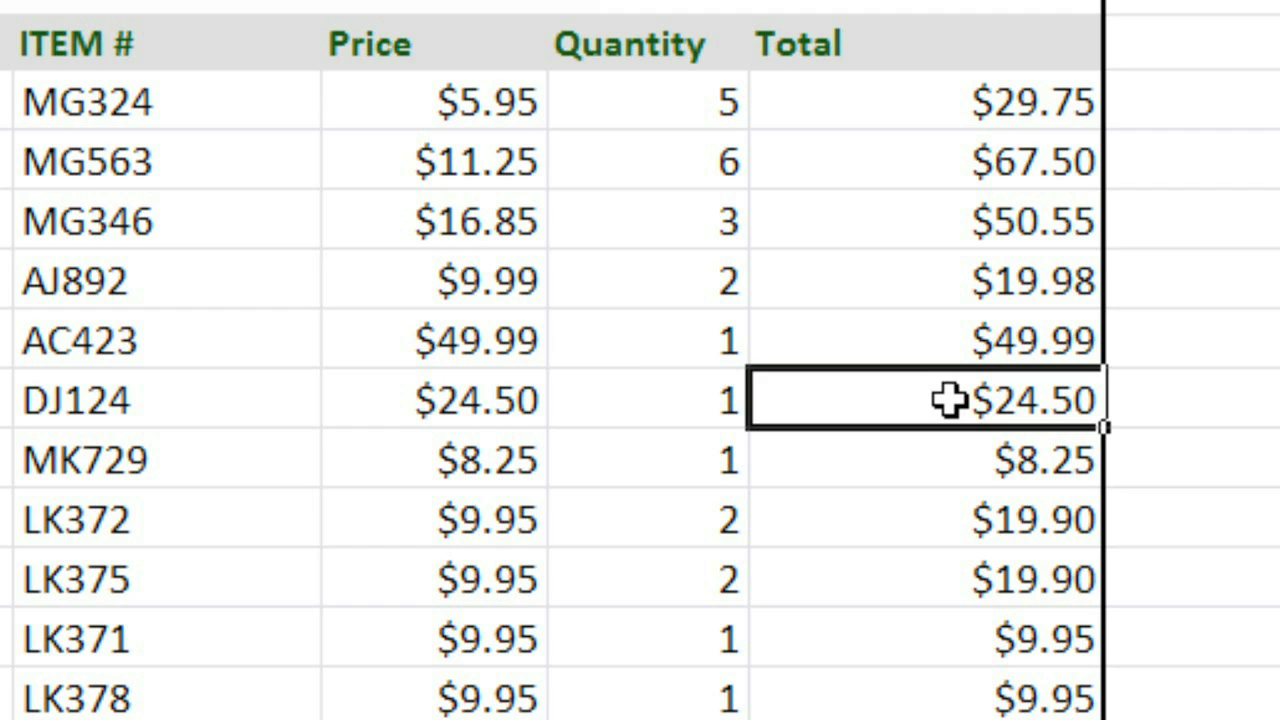
# Compare the original Total formula for MG324 with the copies for MG563 and MG346
pyautogui.doubleClick(936, 112)
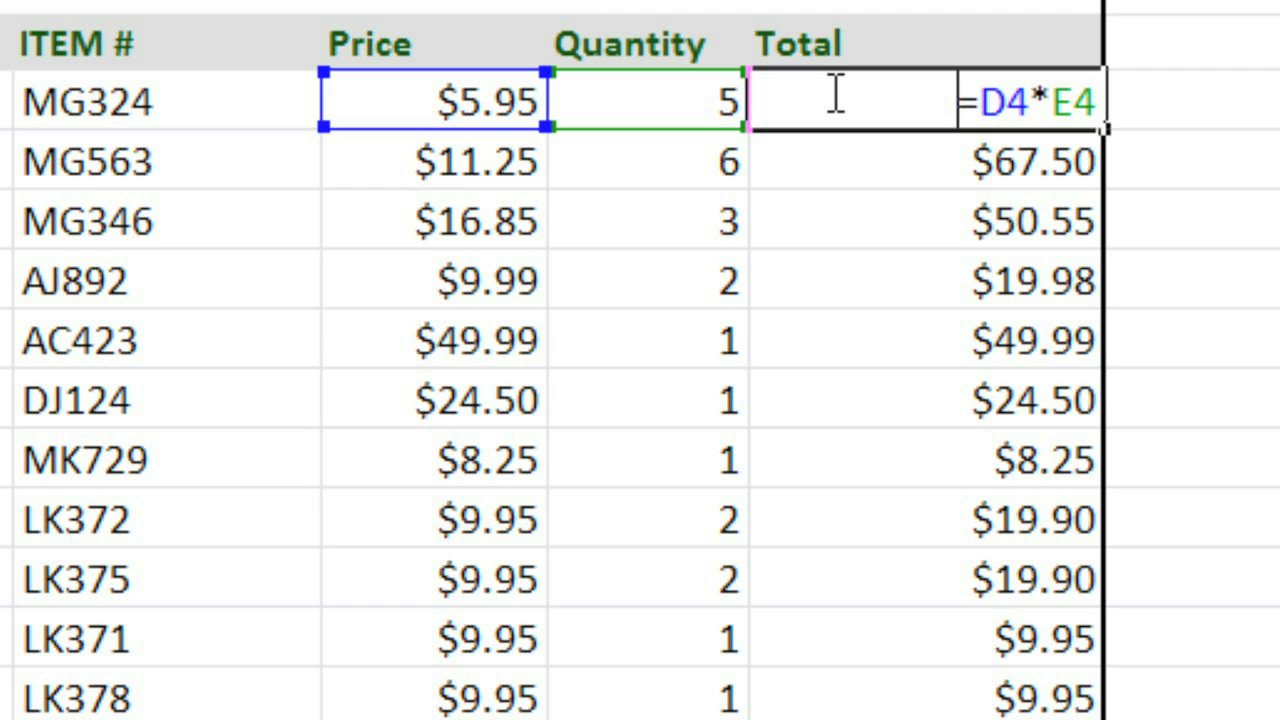
pyautogui.press('Escape')
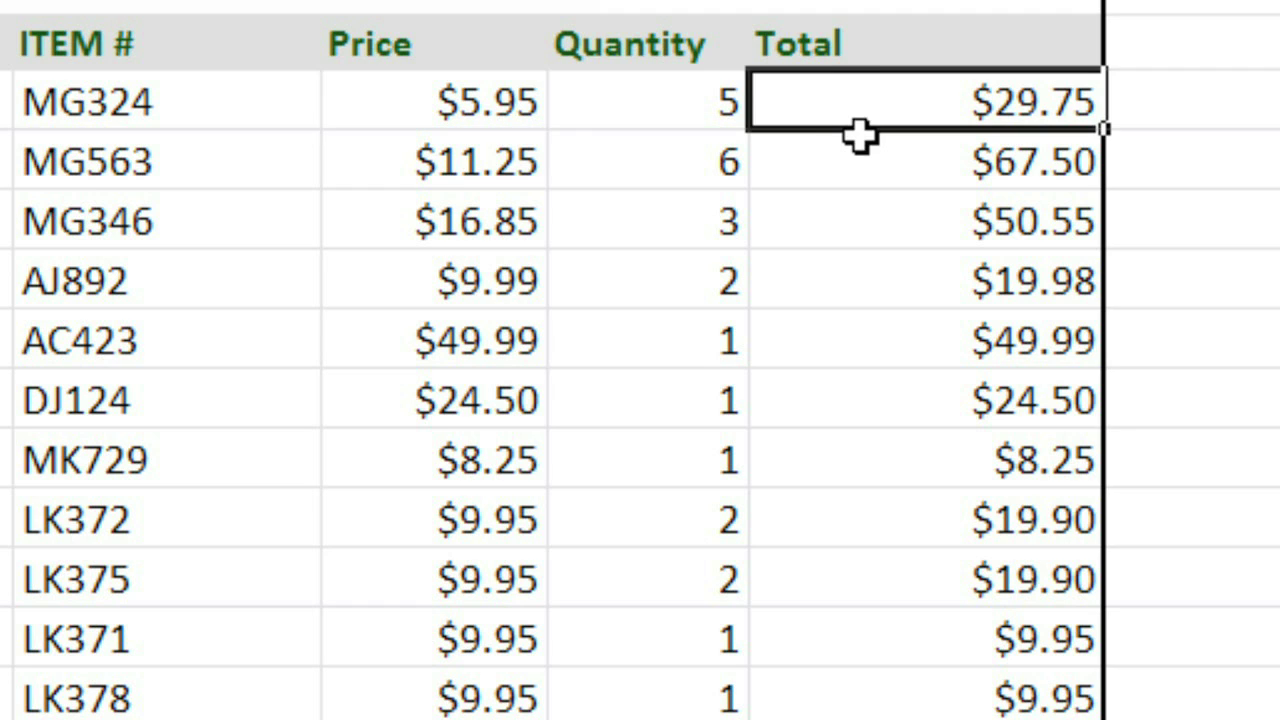
pyautogui.doubleClick(866, 160)
pyautogui.press('Escape')
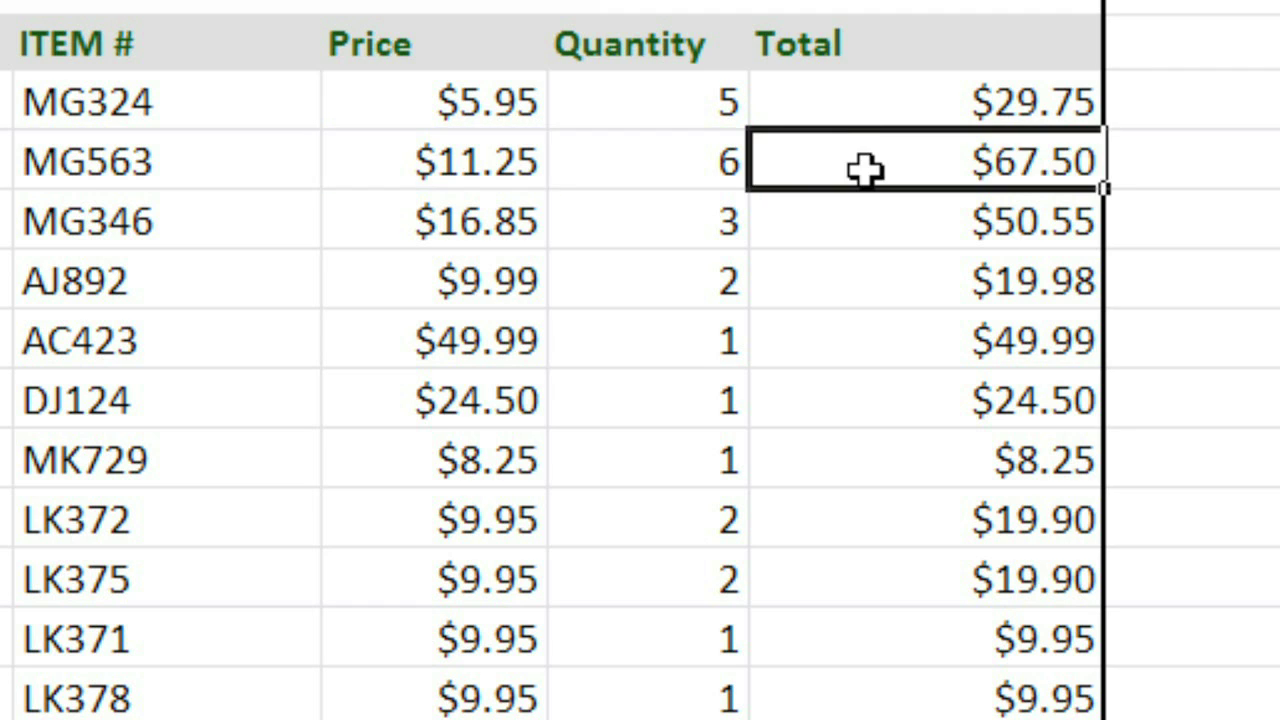
pyautogui.doubleClick(870, 214)
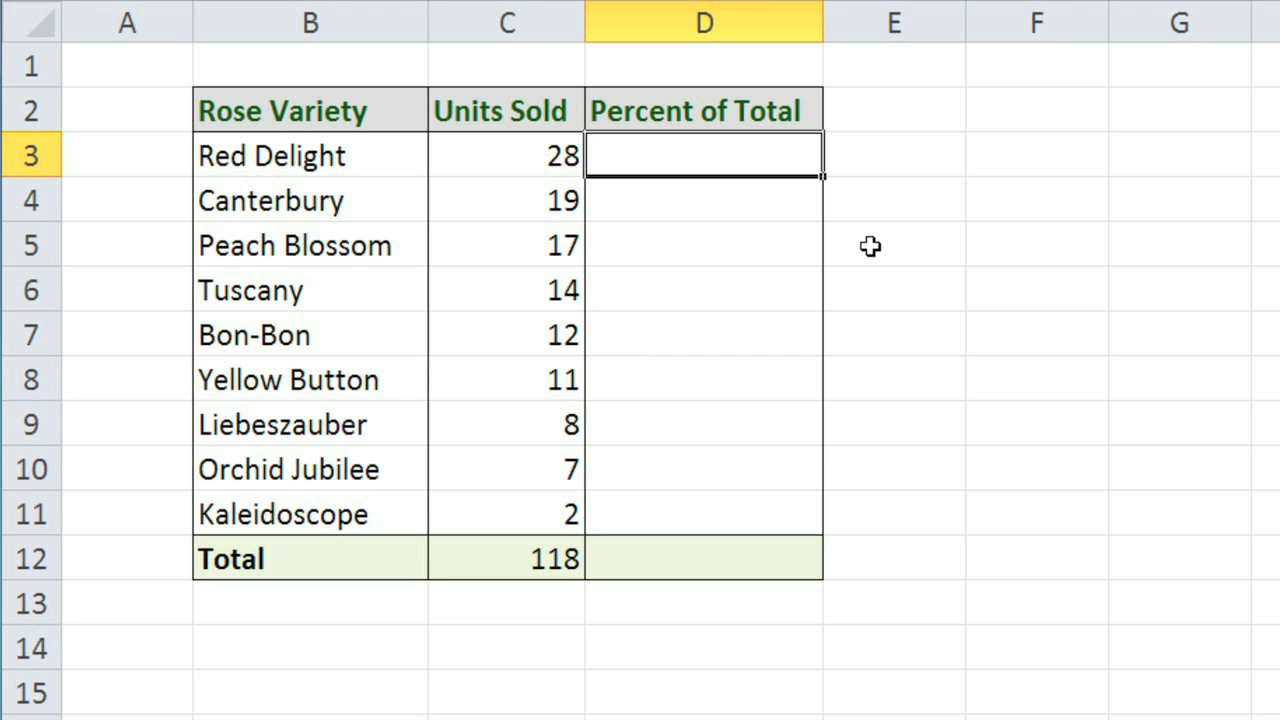
# Enter =C3/C12 in D3 to calculate Red Delight's percent of total units sold
pyautogui.click(463, 157)
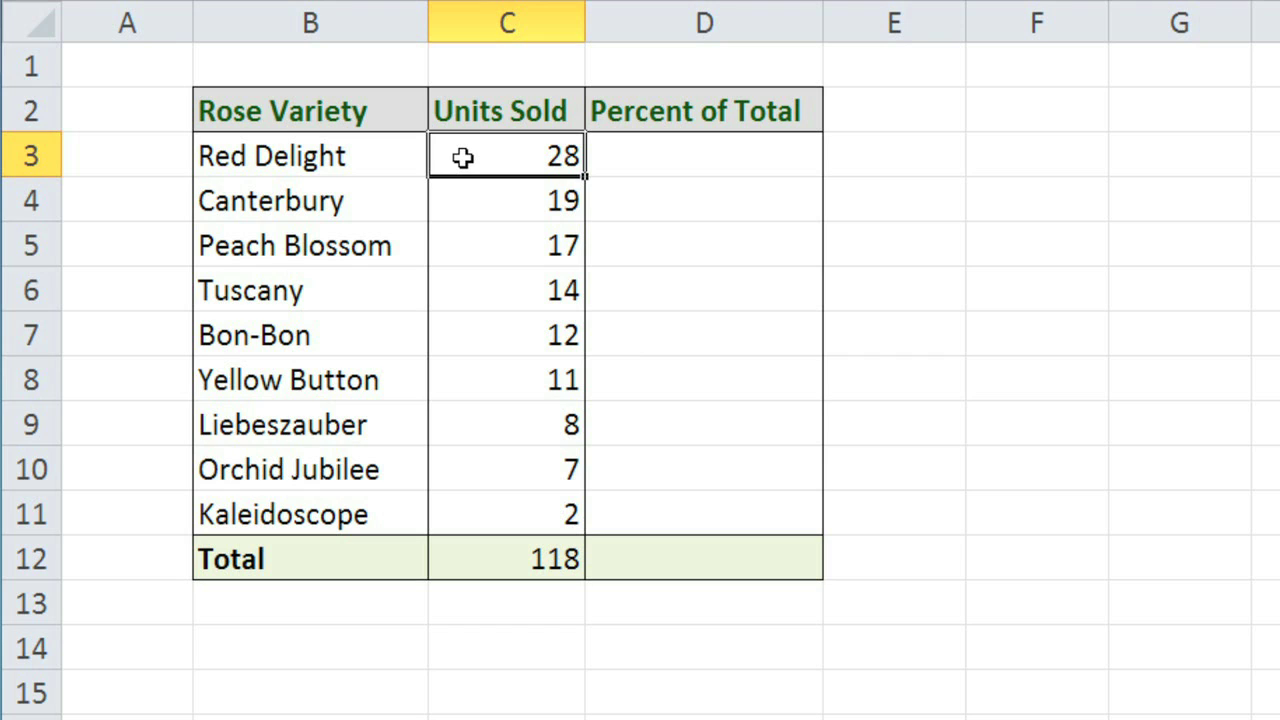
pyautogui.click(480, 554)
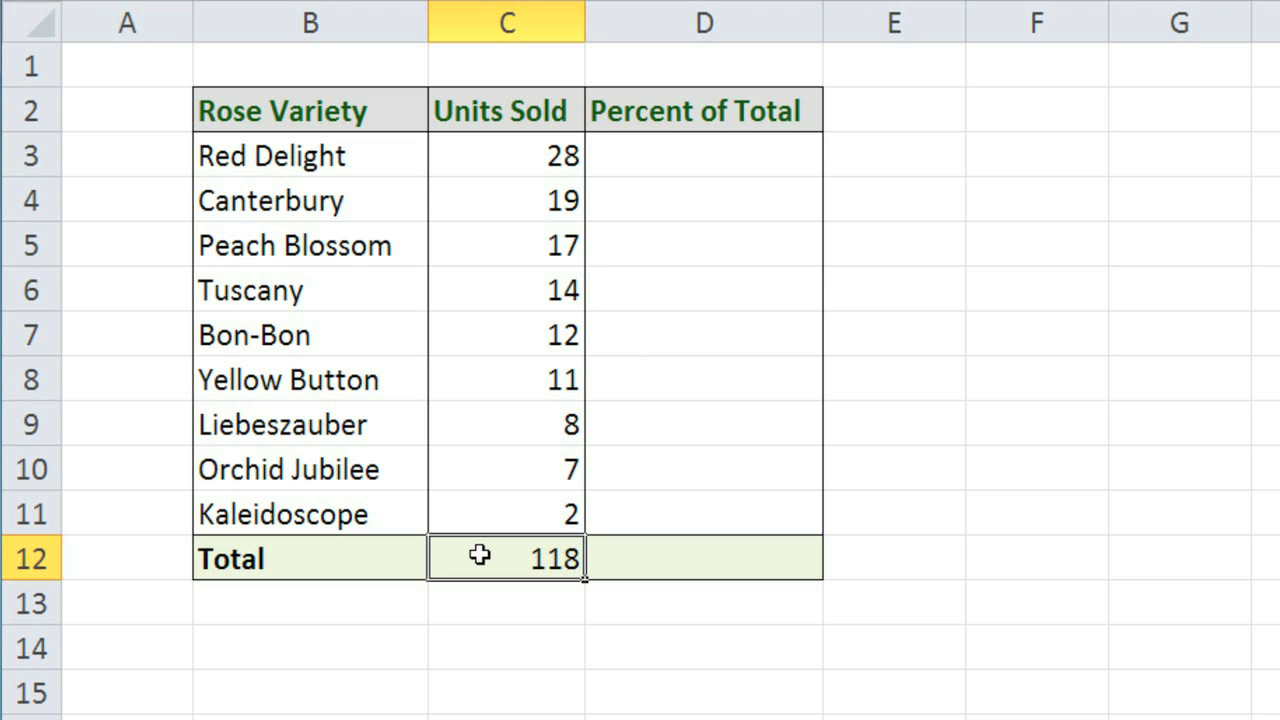
pyautogui.click(627, 162)
pyautogui.write('=')
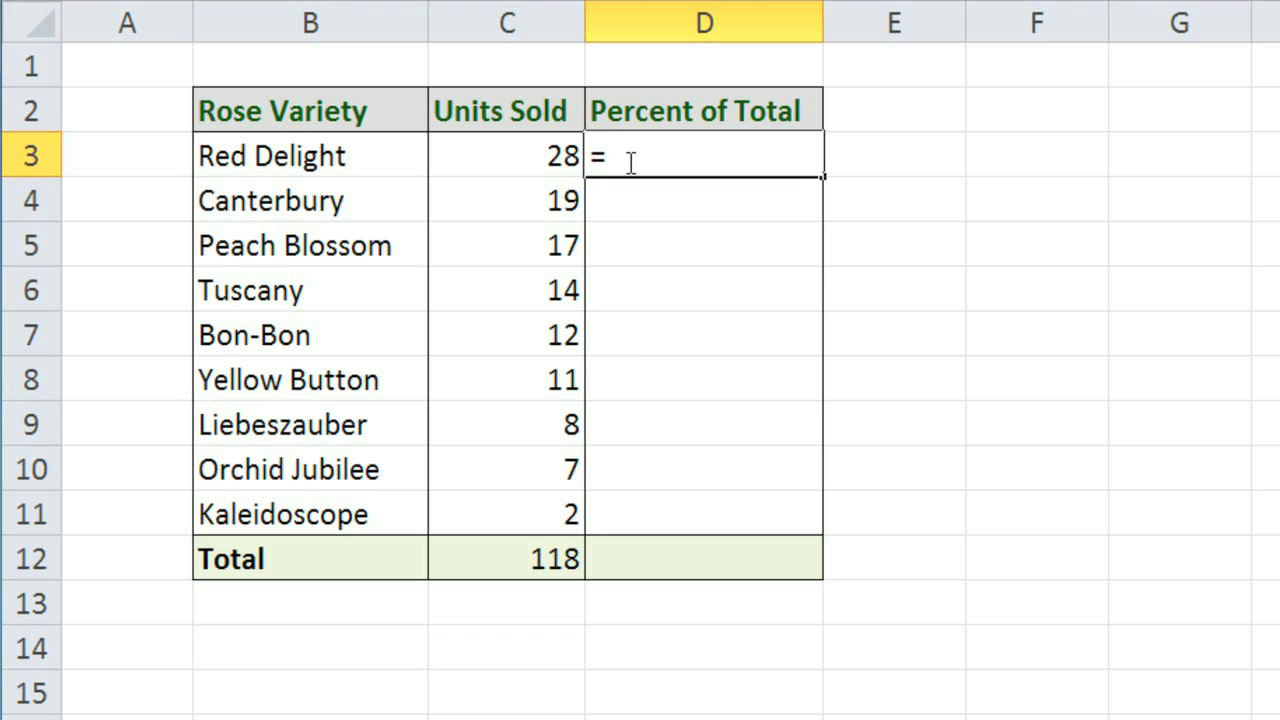
pyautogui.click(502, 154)
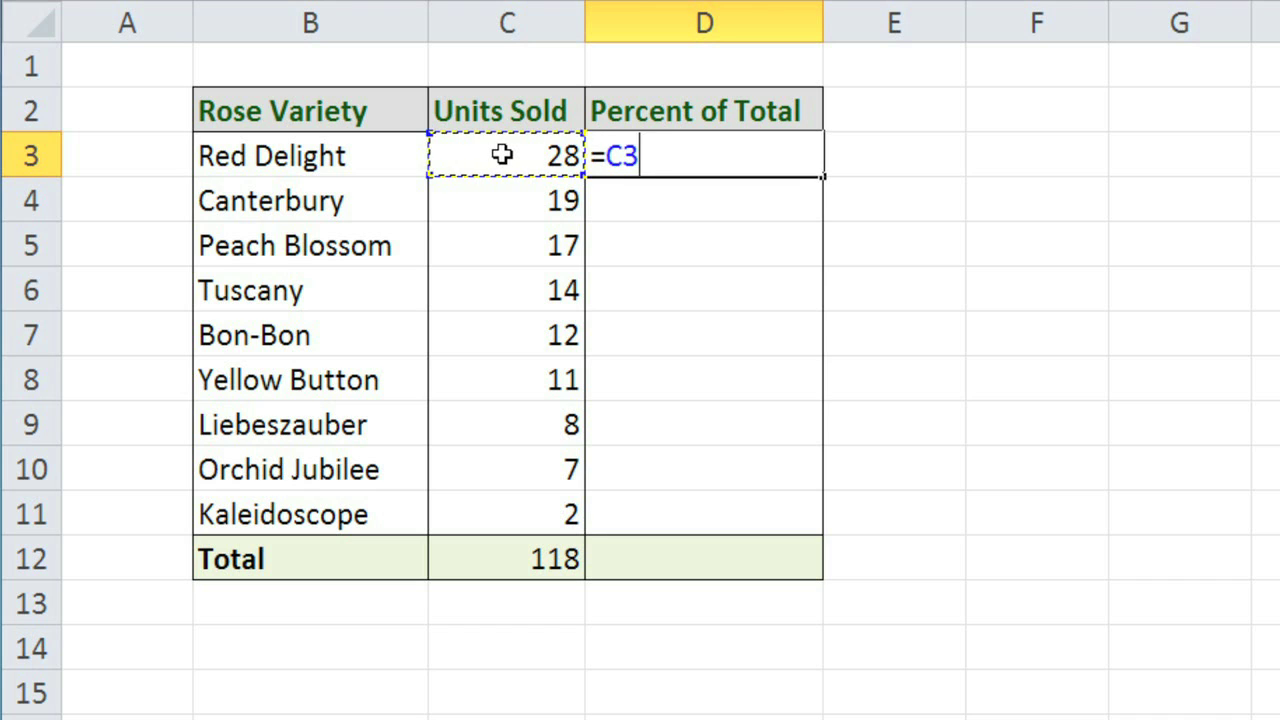
pyautogui.write('/')
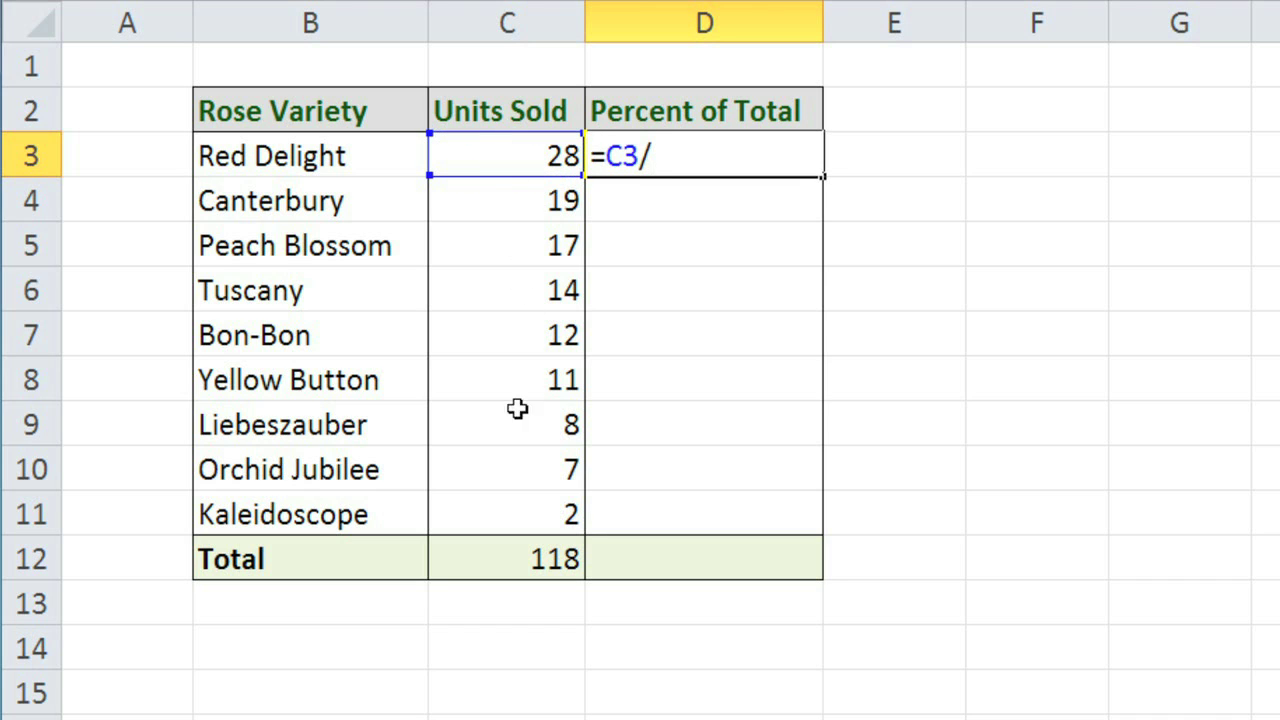
pyautogui.click(497, 551)
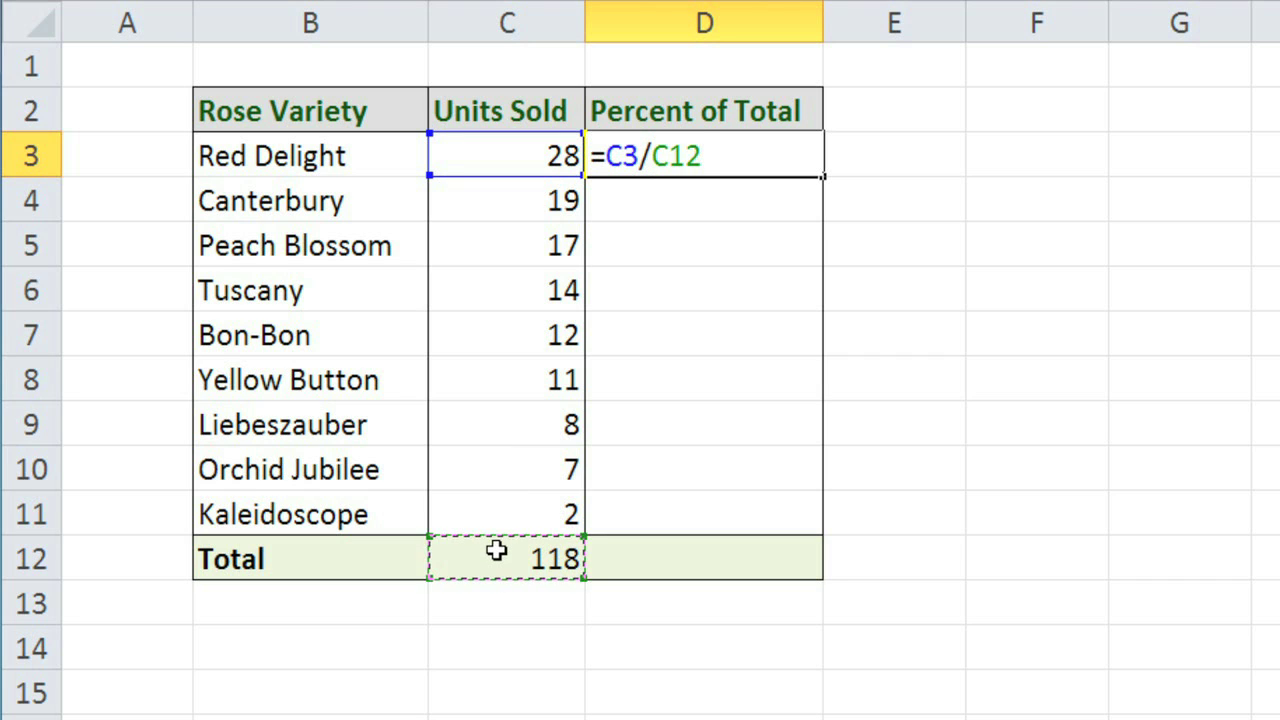
pyautogui.press('Return')
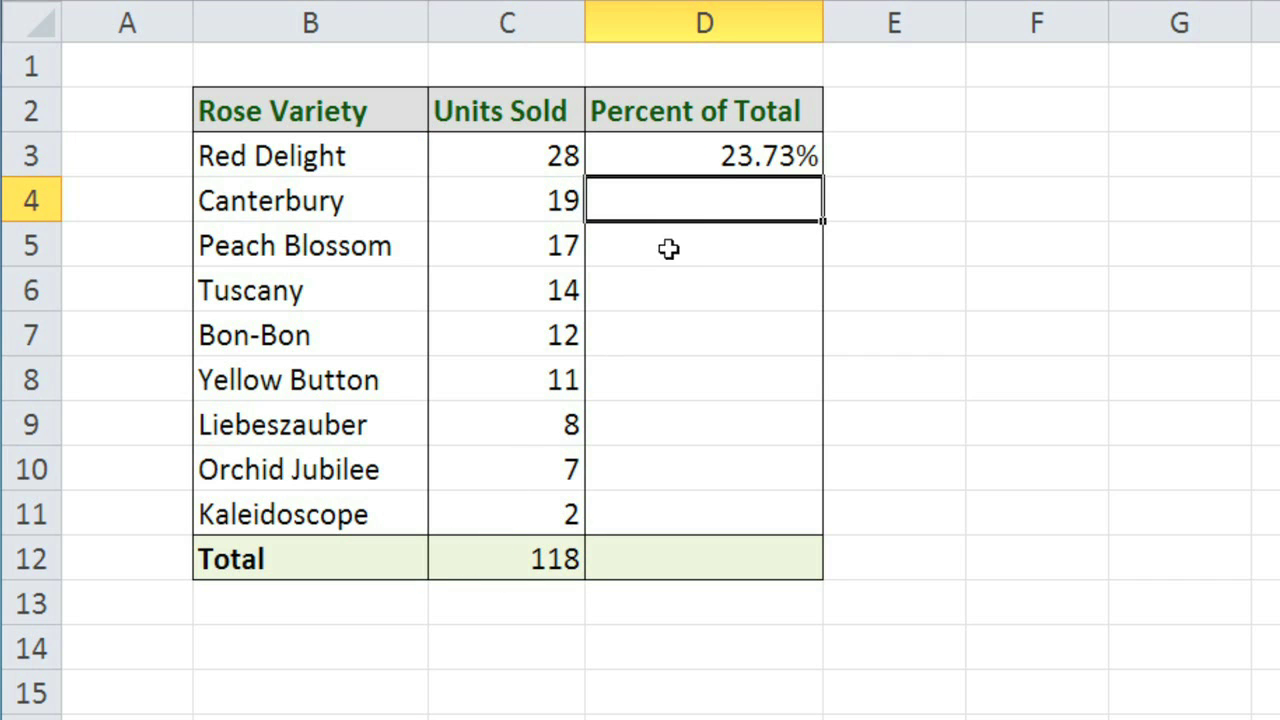
# Fill the relative-reference formula from D3 down to D11 for the remaining rose varieties
pyautogui.click(742, 160)
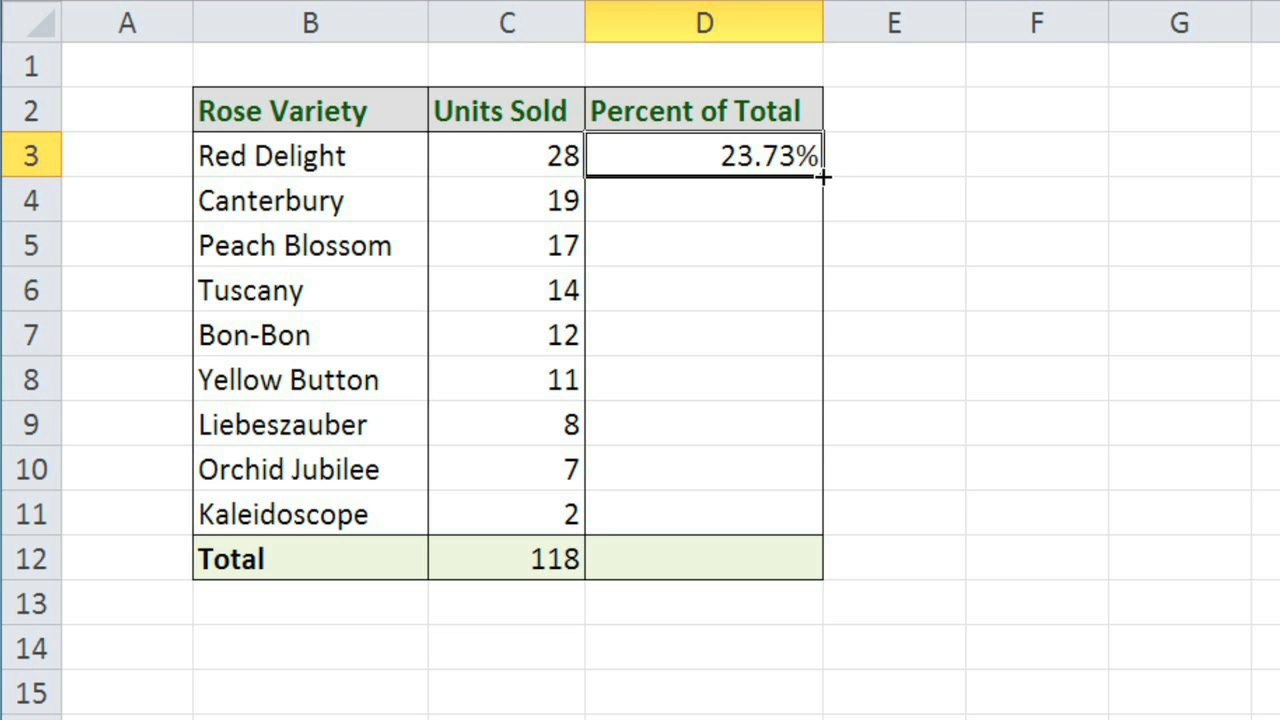
pyautogui.moveTo(822, 175); pyautogui.dragTo(807, 515)
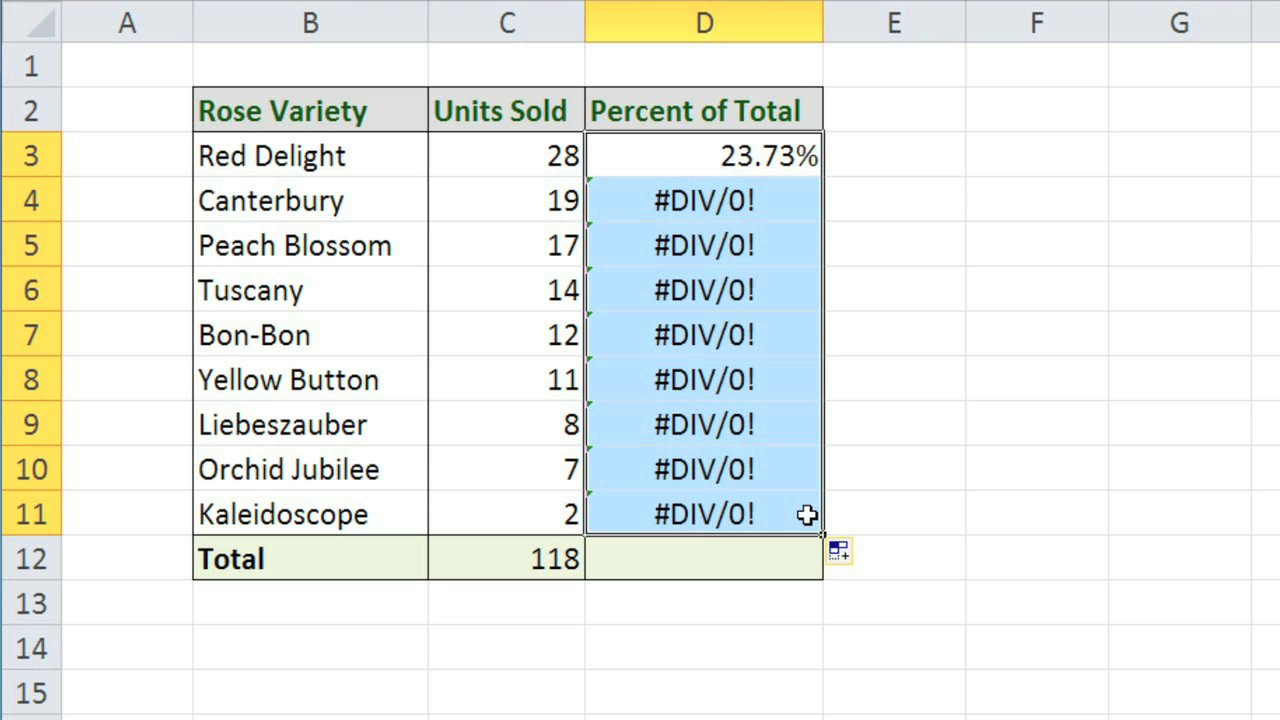
# Examine which cells the Percent of Total formulas in D3 through D6 reference, and check the units total in C12
pyautogui.doubleClick(728, 160)
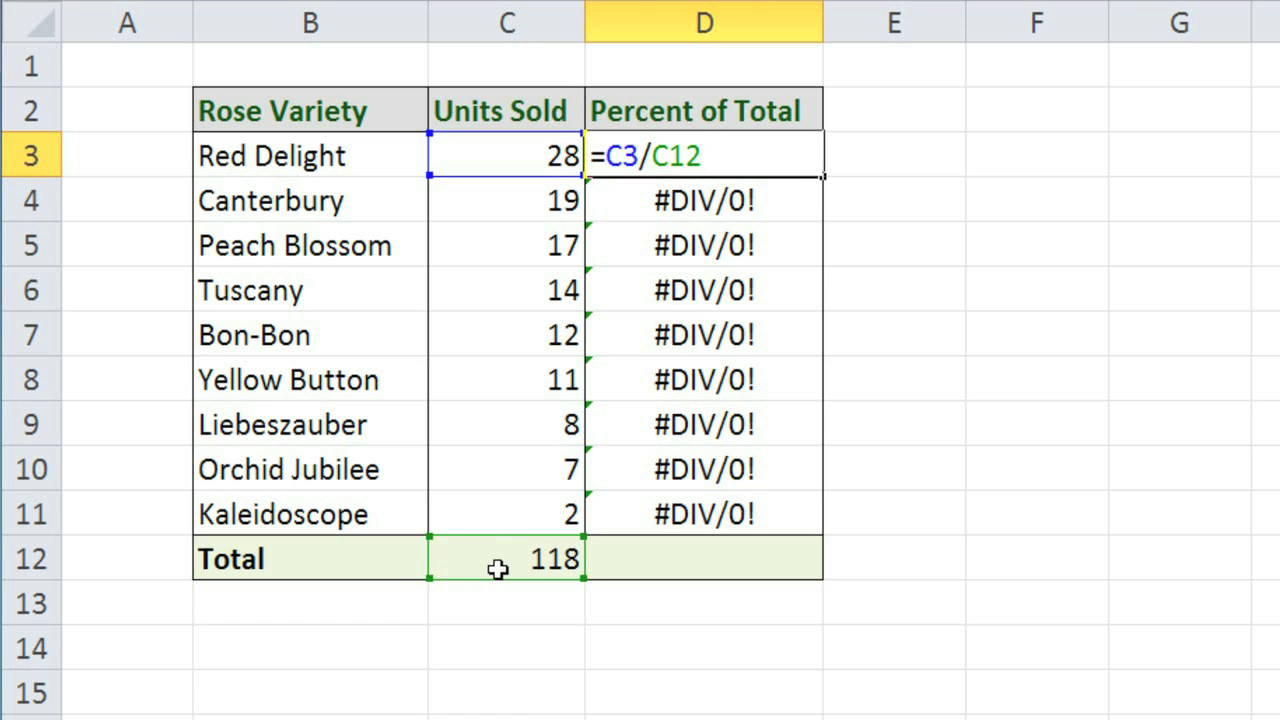
pyautogui.hotkey('ctrl', 'Return')
pyautogui.doubleClick(678, 203)
pyautogui.press('Escape')
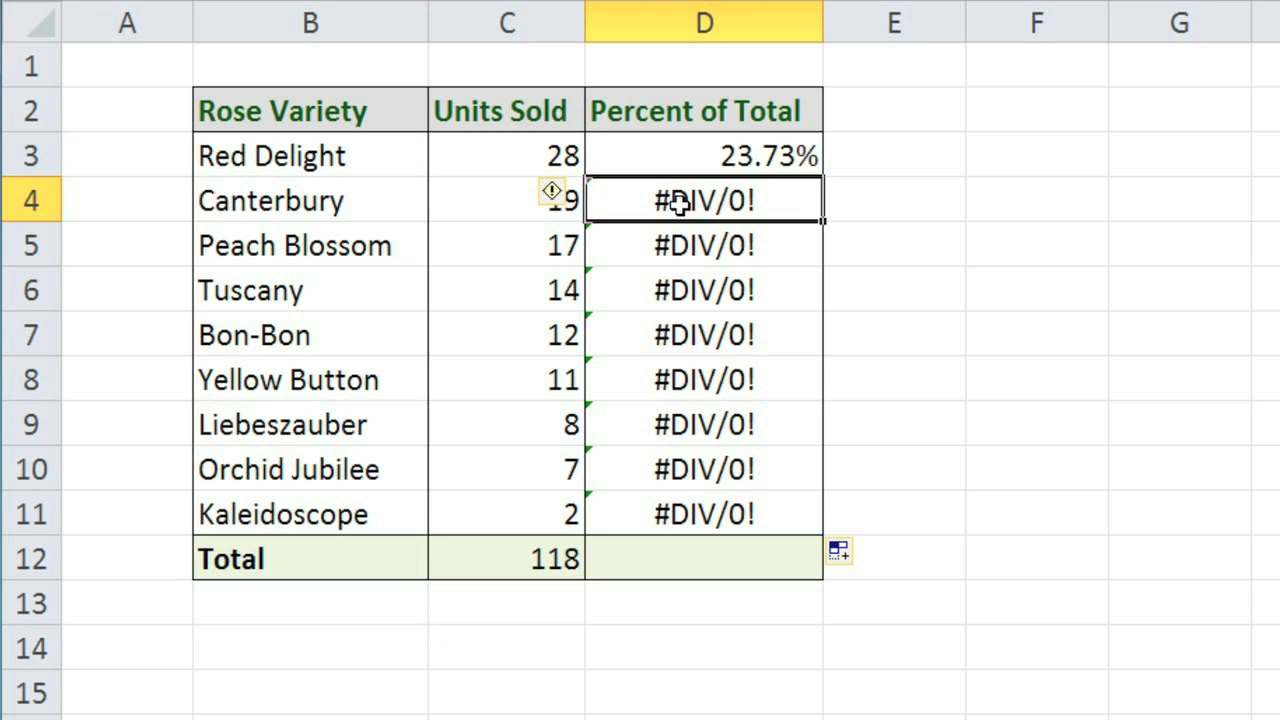
pyautogui.click(678, 246)
pyautogui.doubleClick(678, 246)
pyautogui.press('Escape')
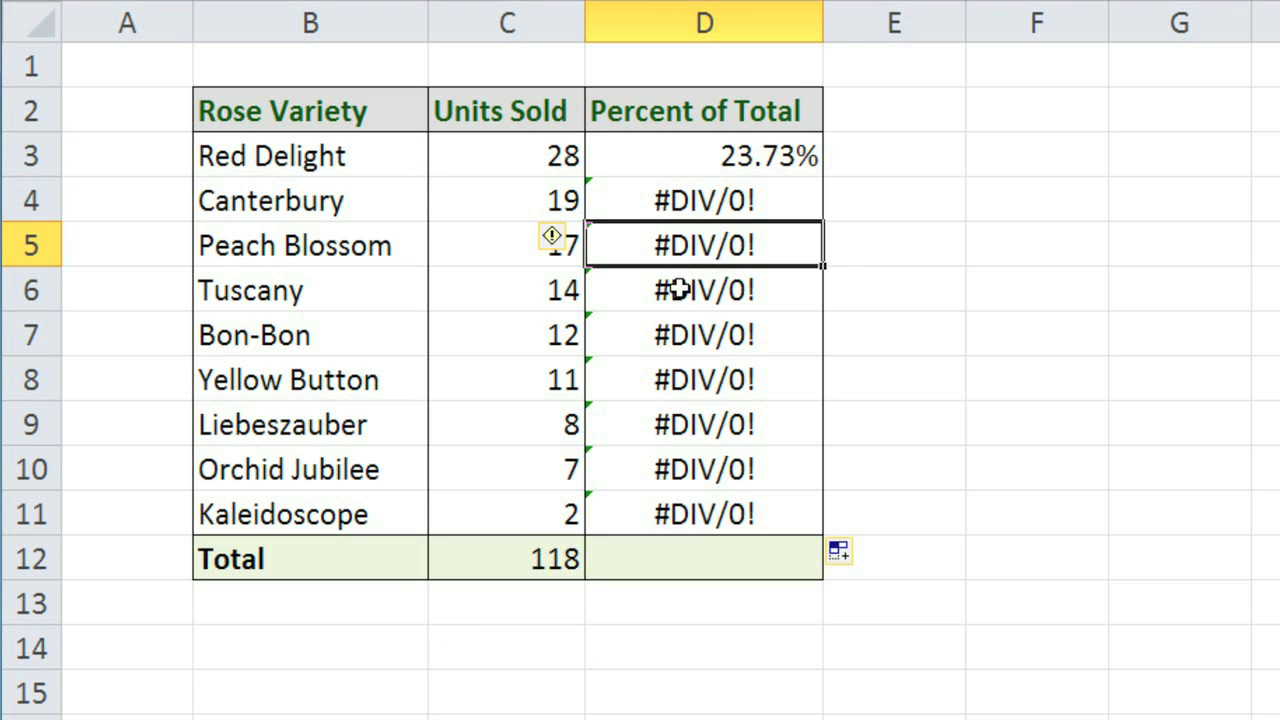
pyautogui.doubleClick(684, 290)
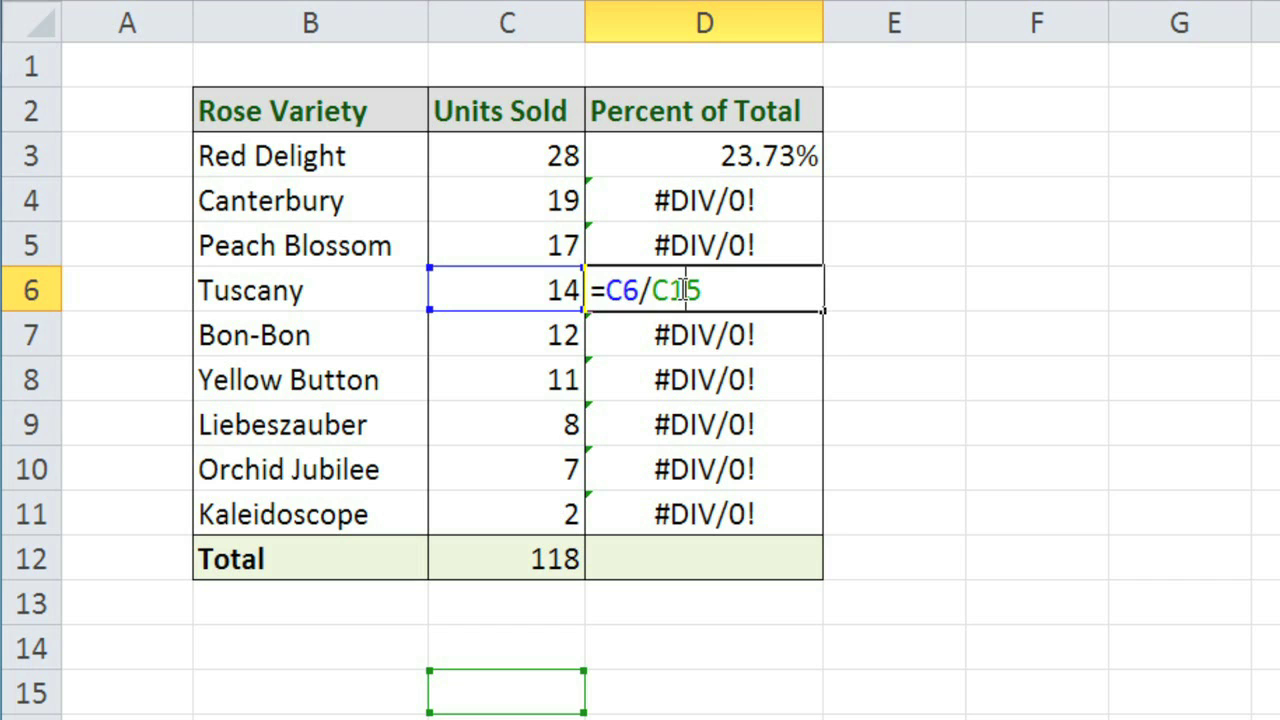
pyautogui.press('Escape')
pyautogui.click(513, 557)
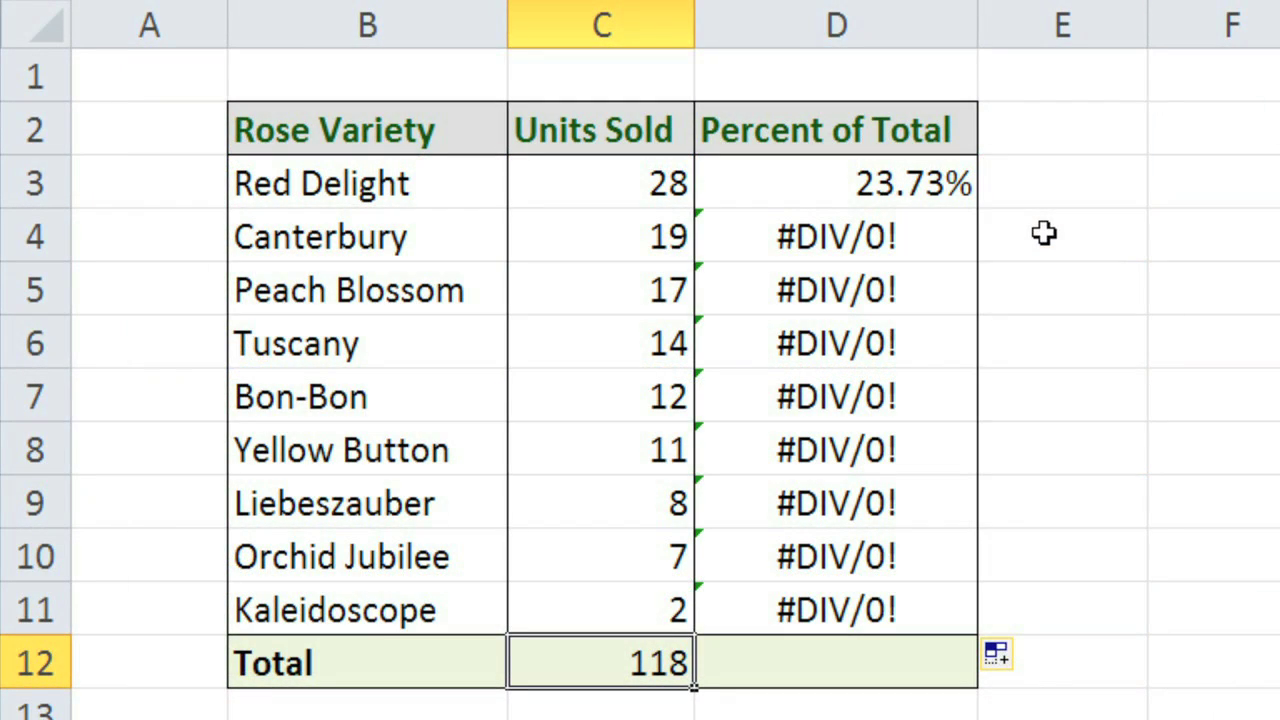
# Make the total reference in D3 absolute so the formula reads =C3/$C$12, and fill it down to D11
pyautogui.doubleClick(834, 178)
pyautogui.click(777, 183)
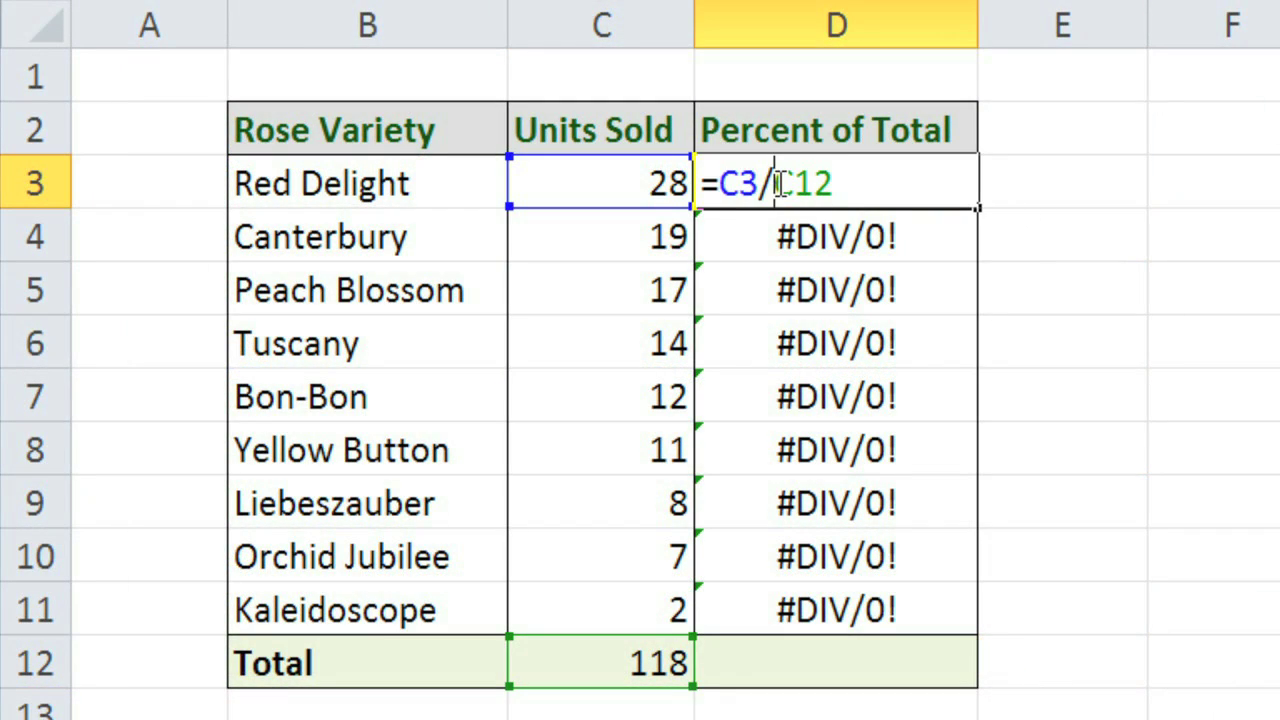
pyautogui.write('$')
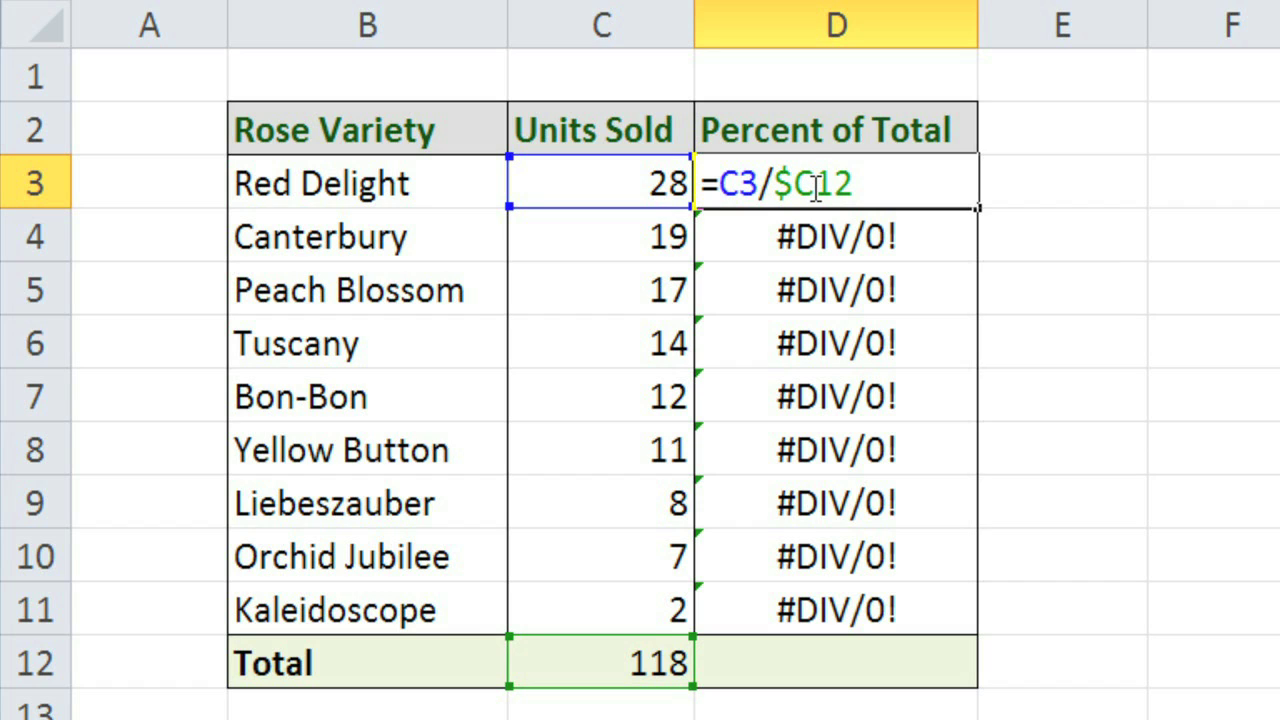
pyautogui.click(816, 188)
pyautogui.write('$')
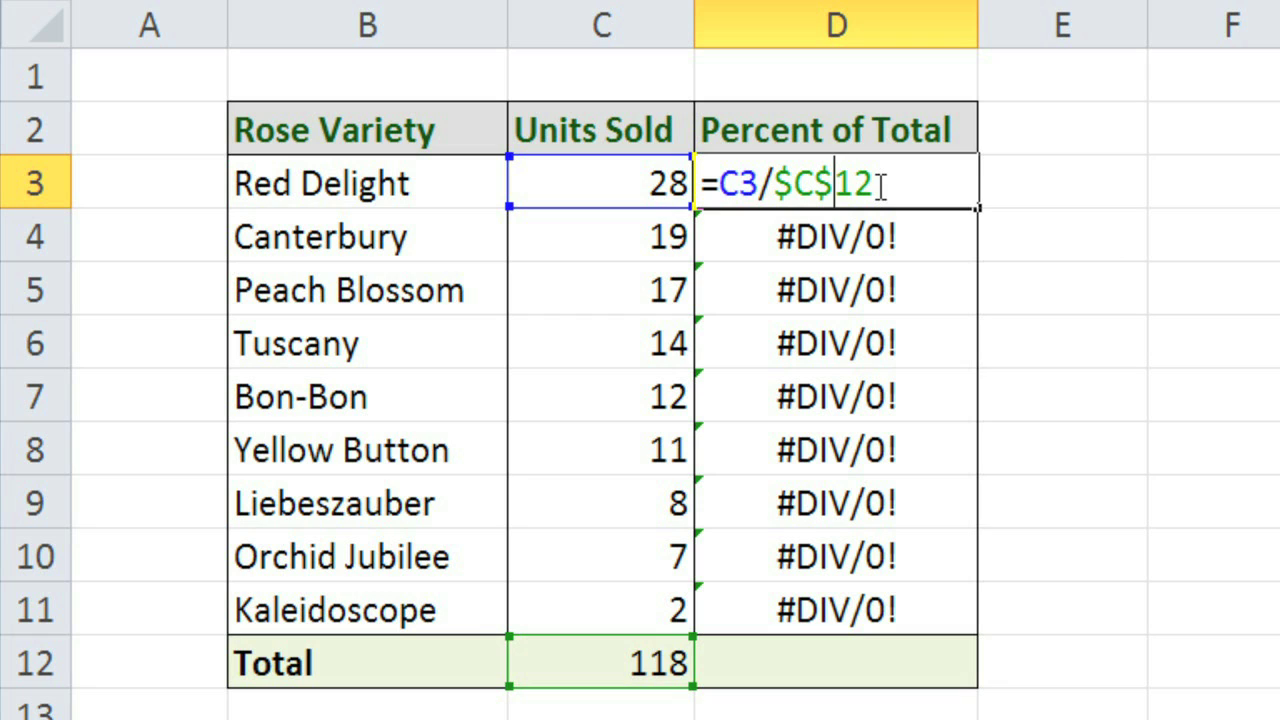
pyautogui.press('Return')
pyautogui.click(875, 185)
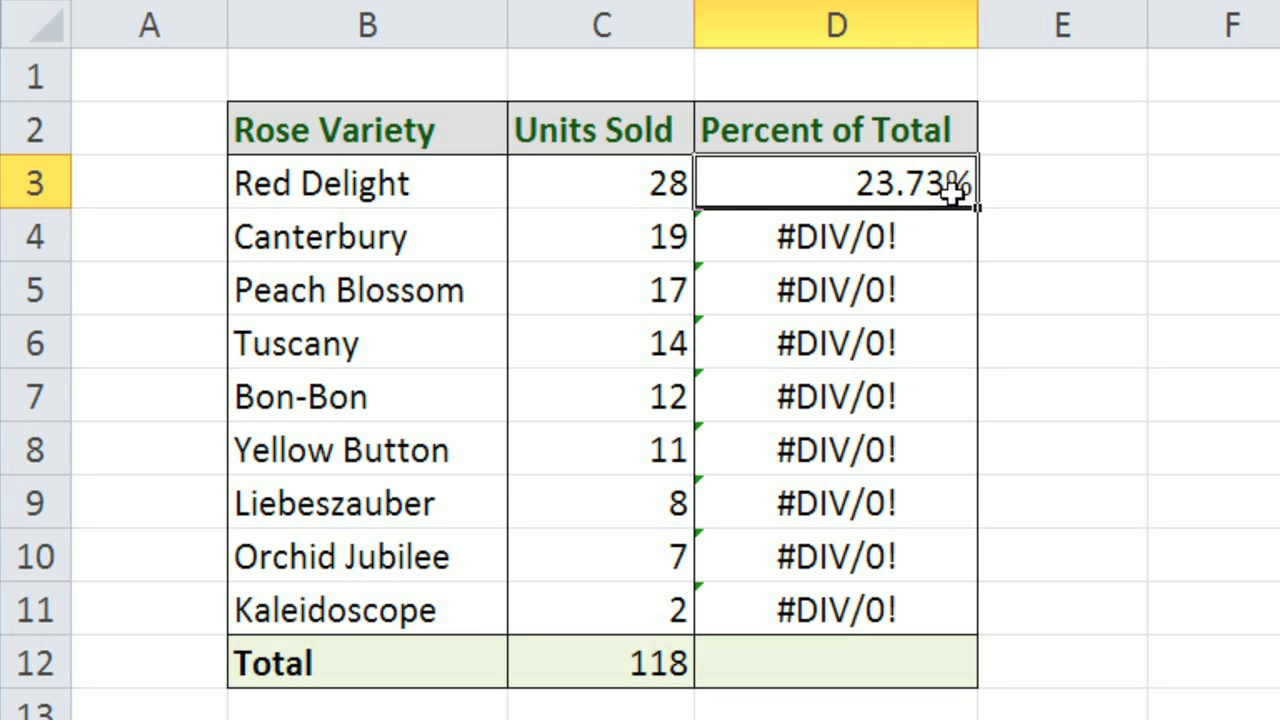
pyautogui.moveTo(977, 208); pyautogui.dragTo(938, 620)
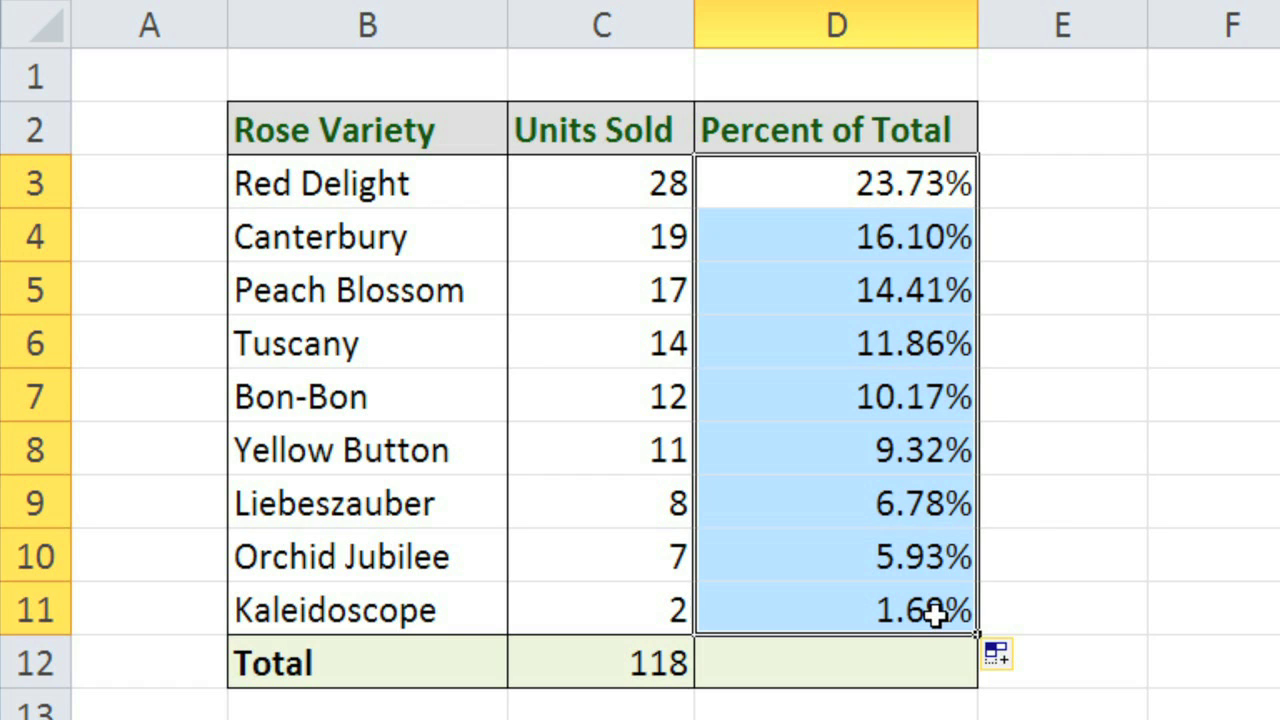
# Check the cell references in the refilled Percent of Total formulas for Peach Blossom and Tuscany
pyautogui.click(833, 295)
pyautogui.doubleClick(836, 297)
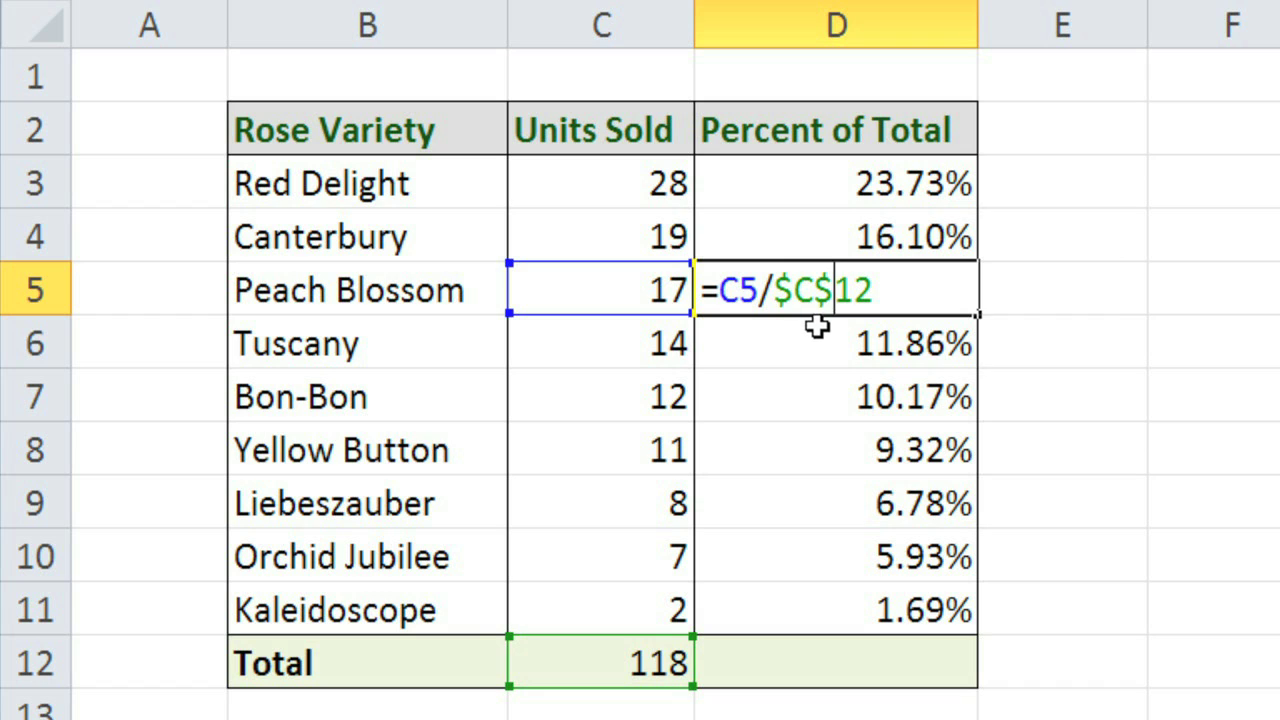
pyautogui.press('Escape')
pyautogui.doubleClick(782, 349)
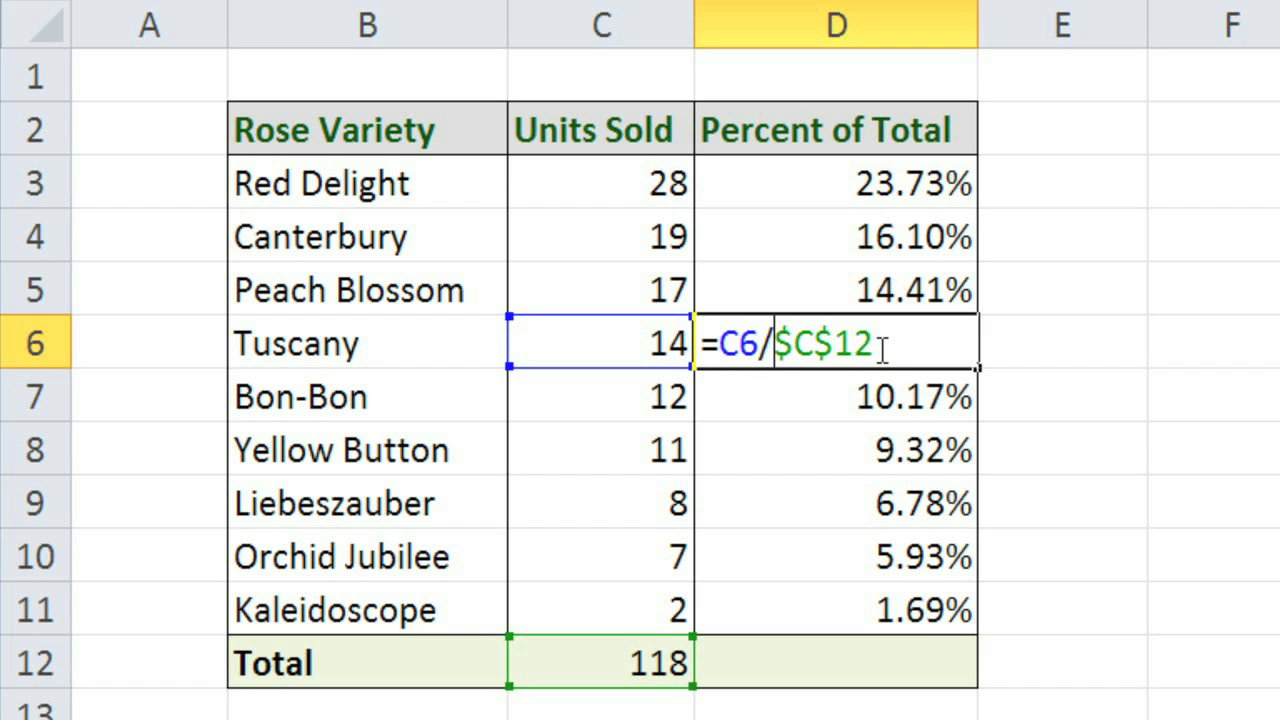
pyautogui.press('Escape')
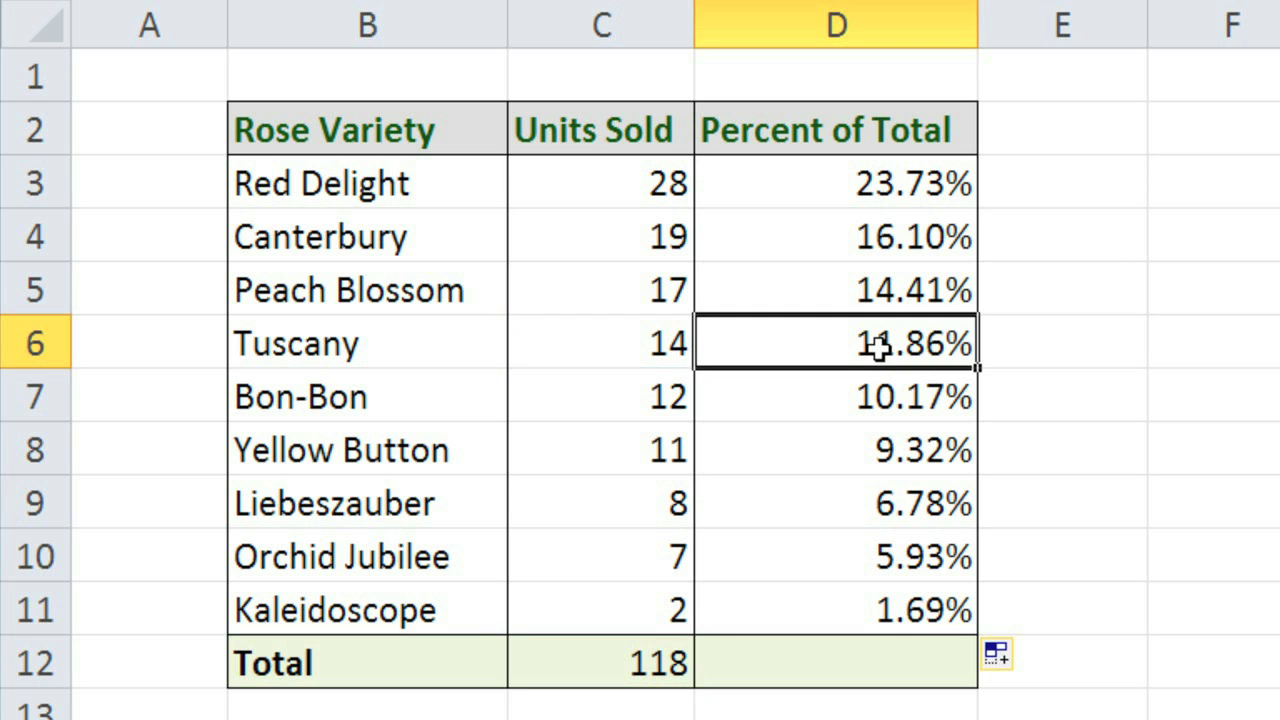